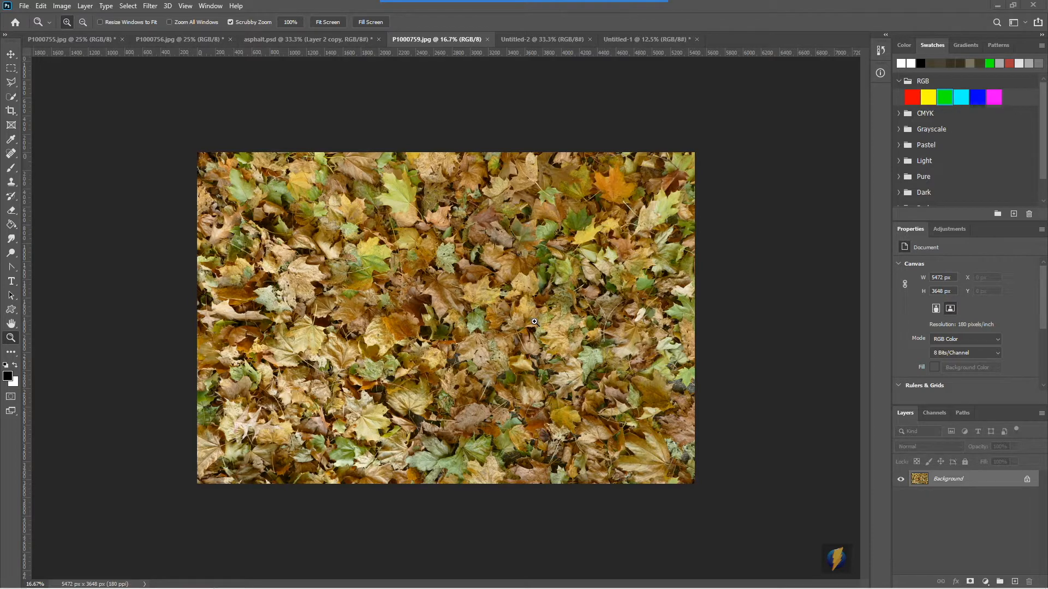
Copy the entire P1000759.jpg leaf photo and paste it into the blank Untitled-2 document.
key(ctrl+a)
click(128, 6)
click(140, 18)
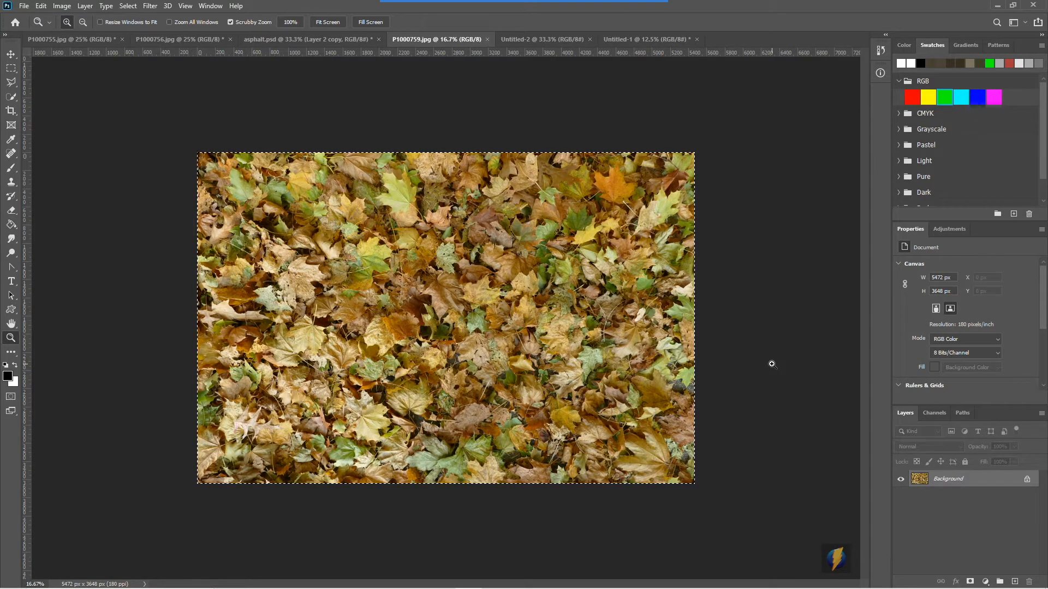
click(533, 39)
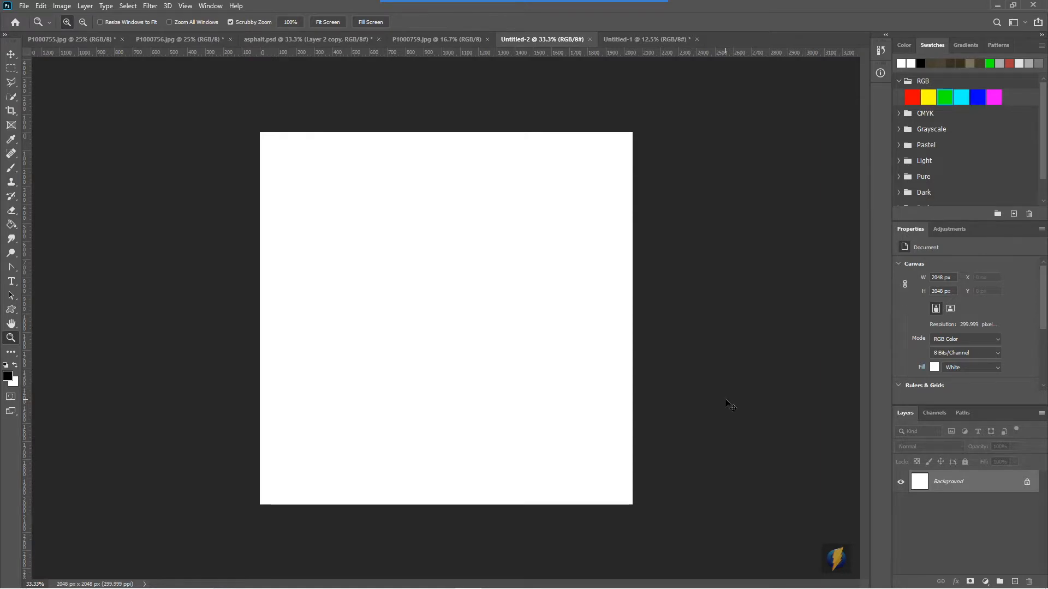
drag(730, 405, 727, 402)
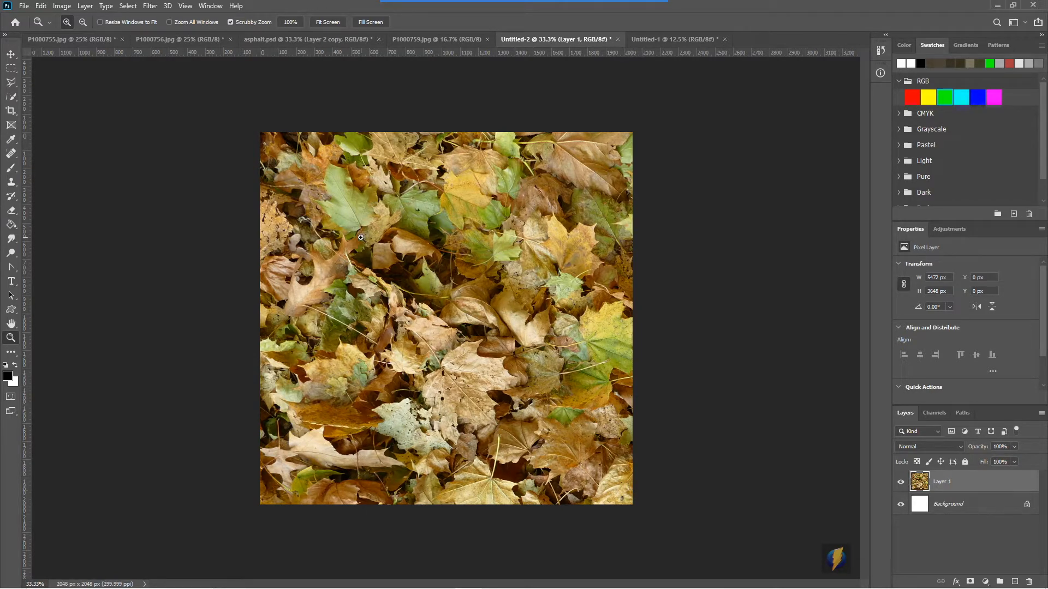
Scale the pasted leaf layer proportionally to about 62.5% and position it to cover the whole canvas.
click(41, 6)
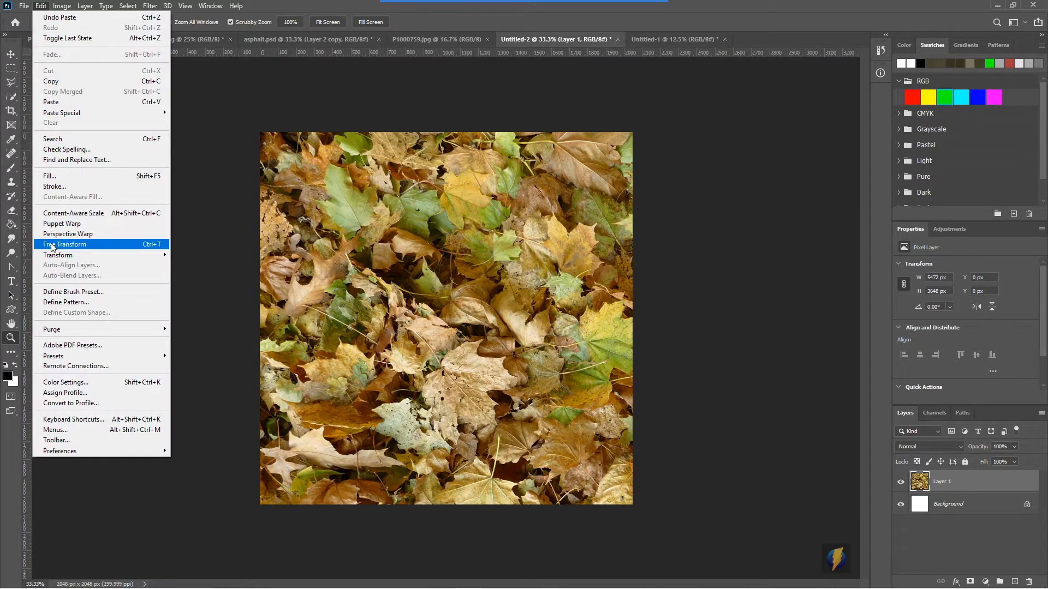
mouse_move(60, 255)
click(198, 271)
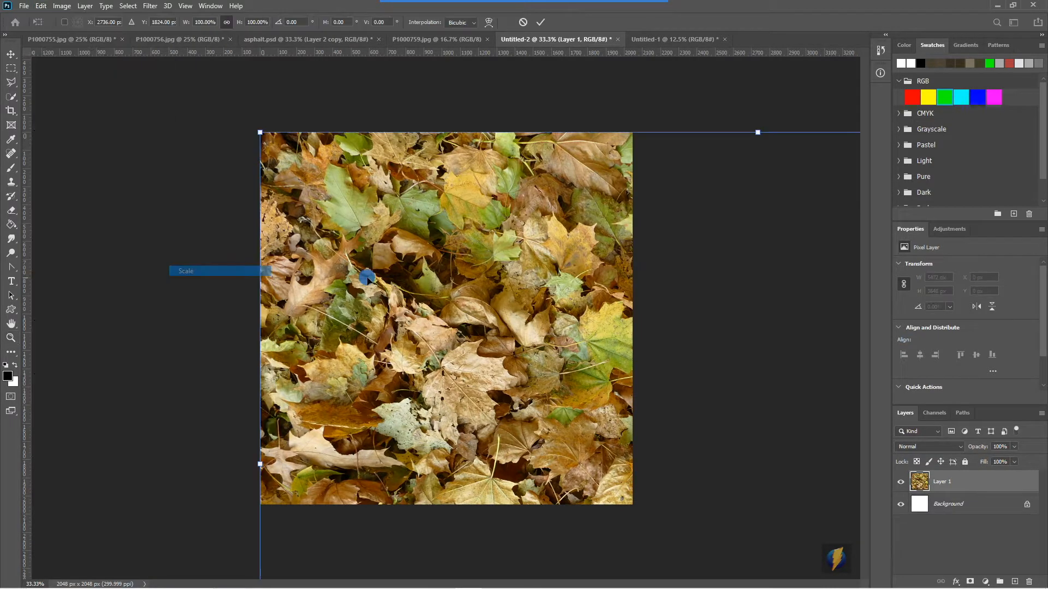
drag(259, 131, 578, 427)
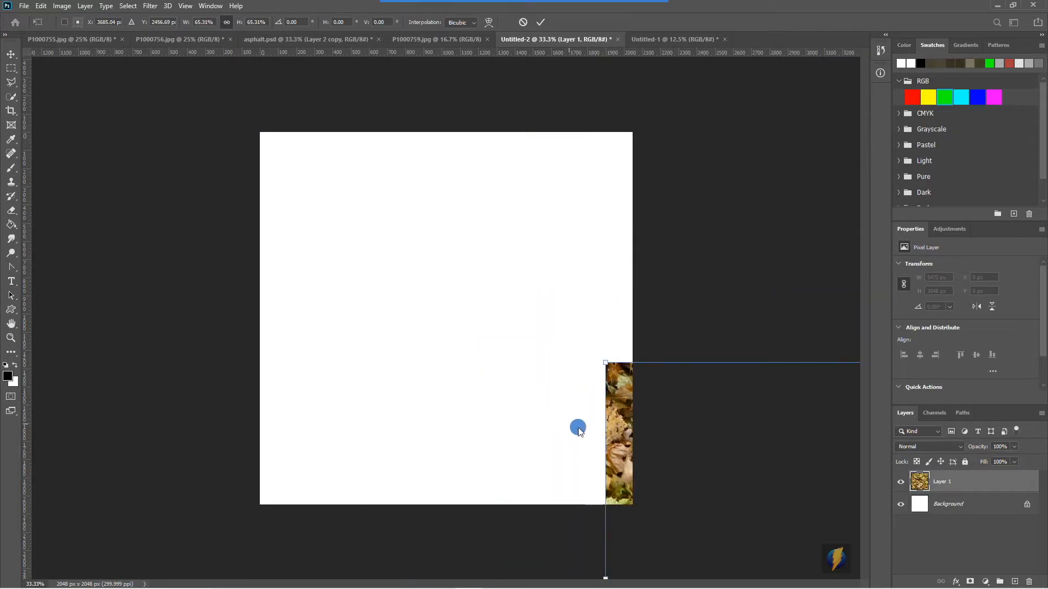
drag(686, 460, 303, 207)
drag(222, 108, 237, 146)
drag(340, 241, 347, 255)
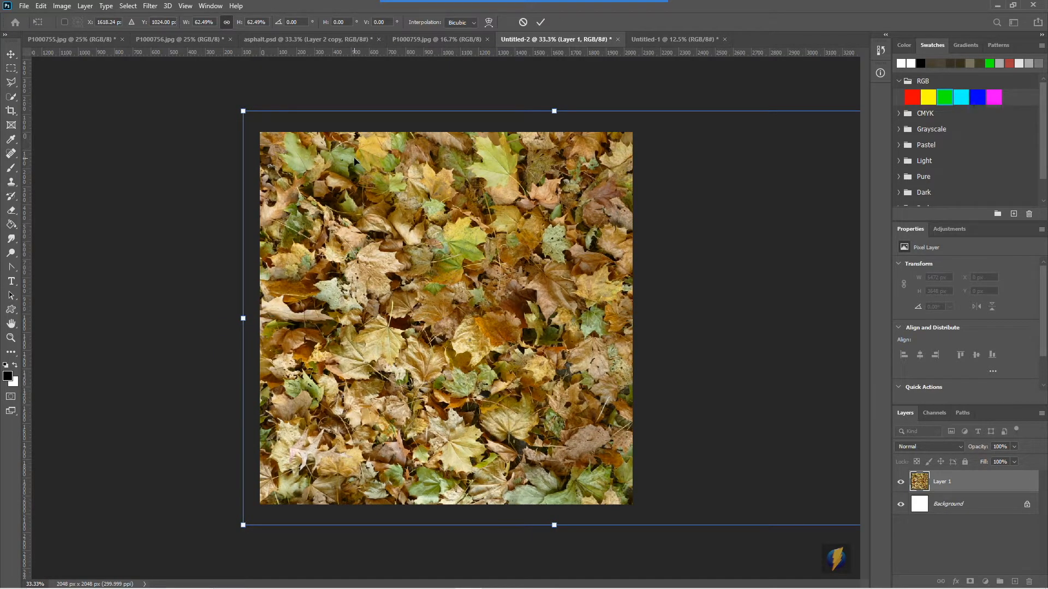
key(Return)
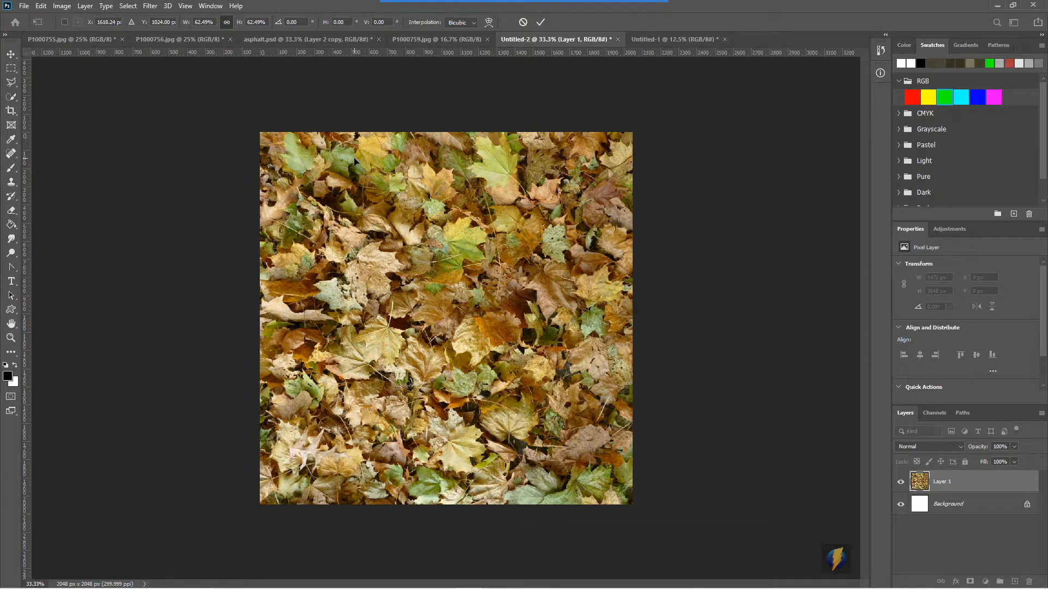
key(z)
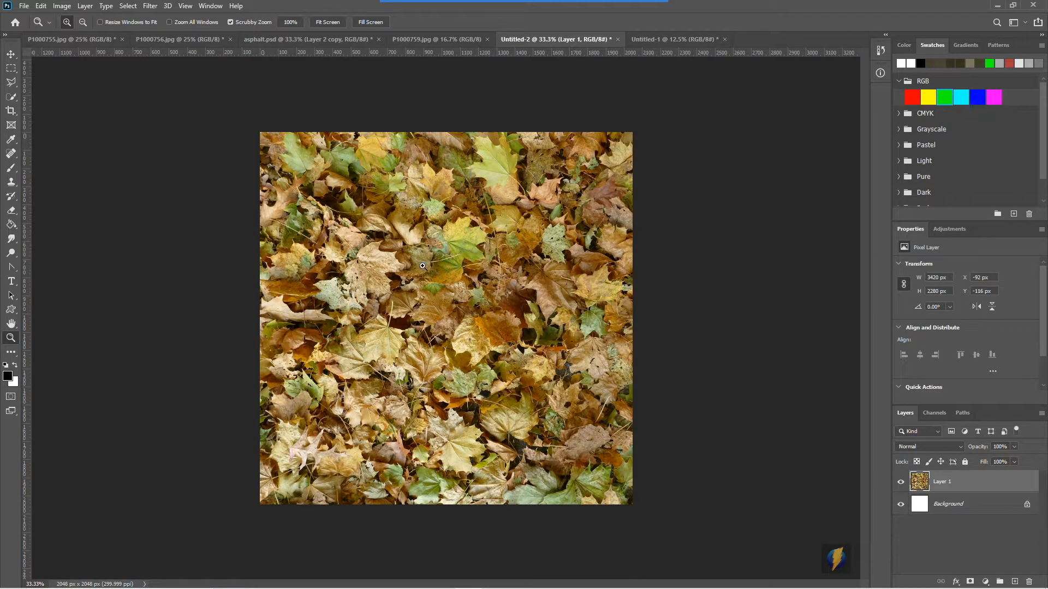
Crop at the existing 2048 x 2048 px canvas bounds to discard the leaf layer's pixels outside the canvas.
click(11, 54)
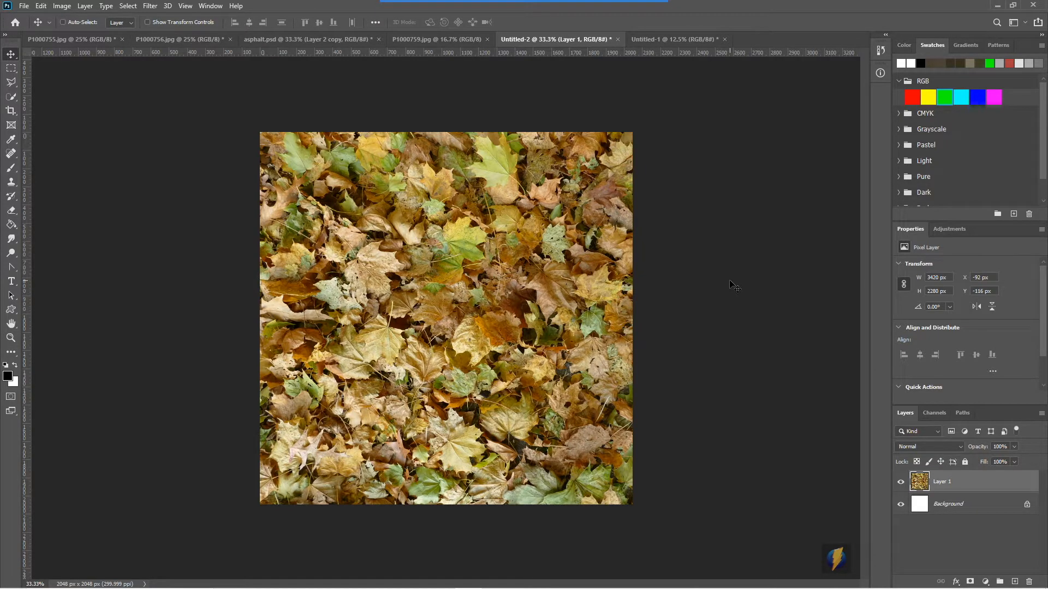
click(11, 112)
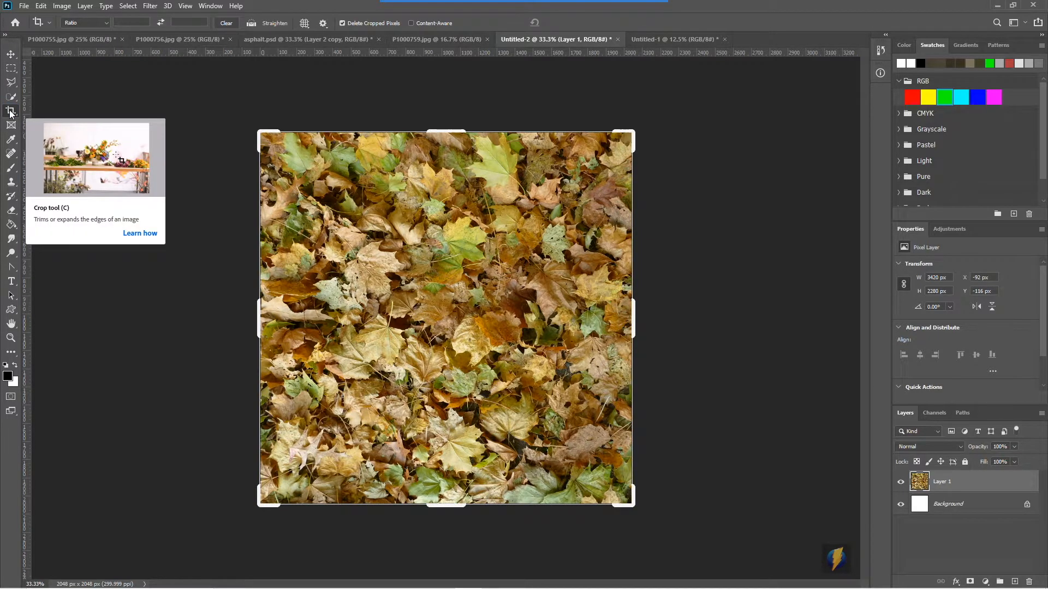
click(11, 112)
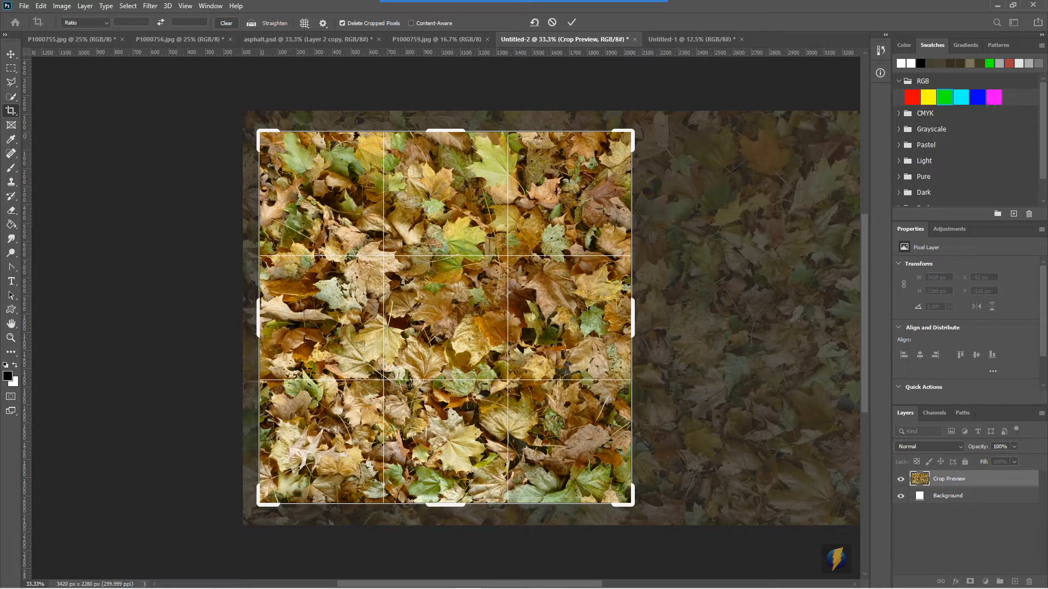
key(Return)
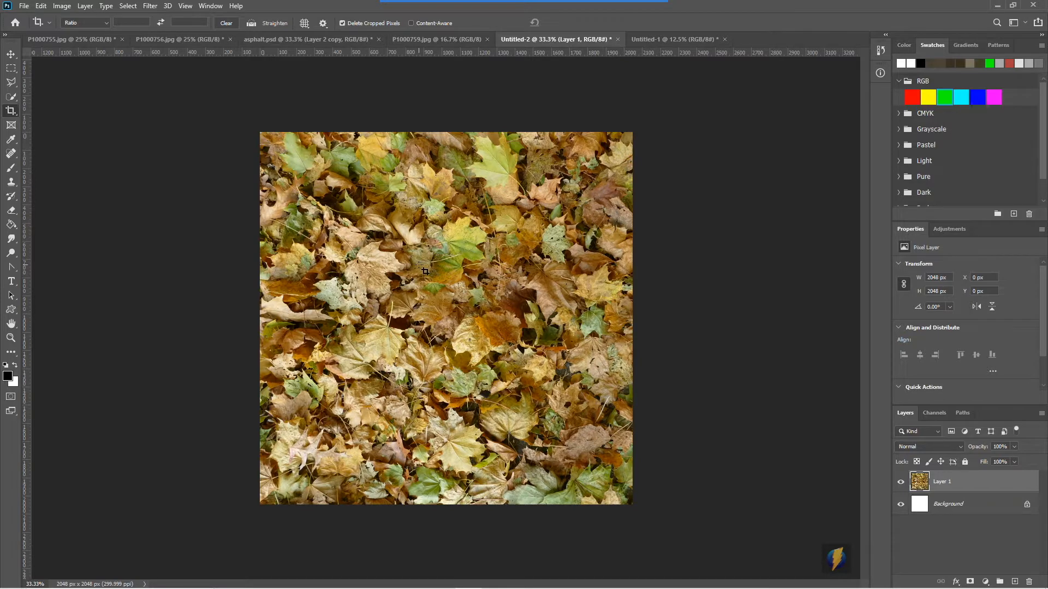
Move the cropped leaf layer sideways to check its trimmed edge, and undo the move.
key(v)
drag(344, 176, 531, 171)
key(ctrl+z)
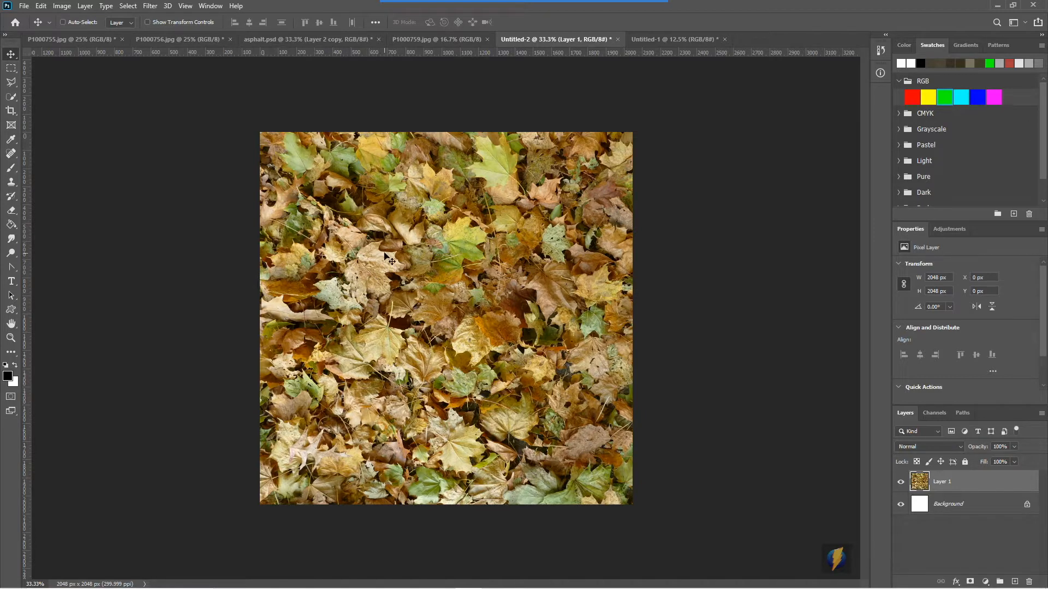
Apply the Offset filter to the leaf layer with 1024 px horizontal and 1024 px vertical, using Wrap Around.
click(151, 6)
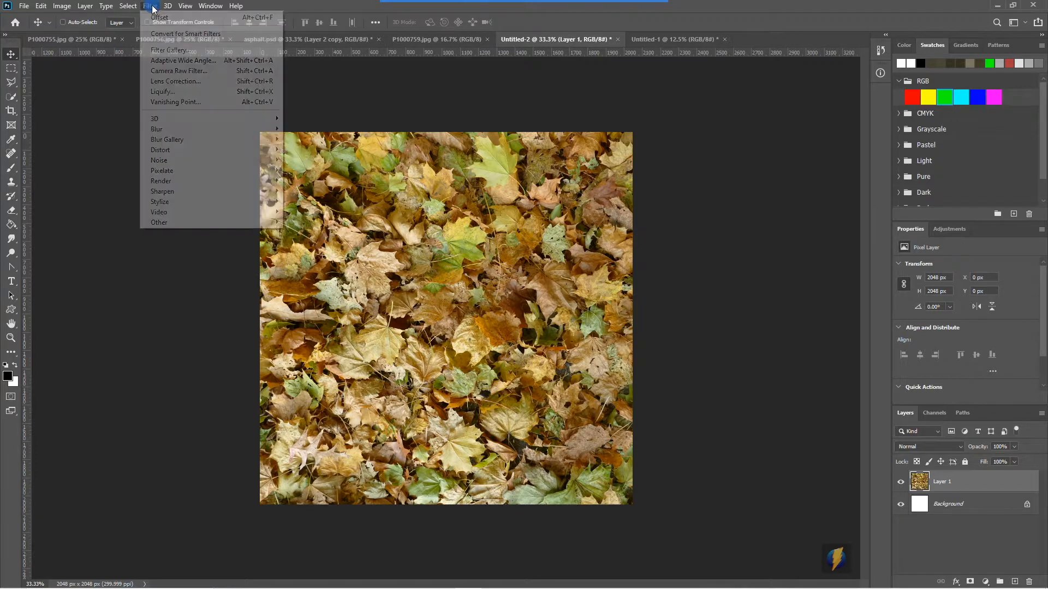
mouse_move(259, 223)
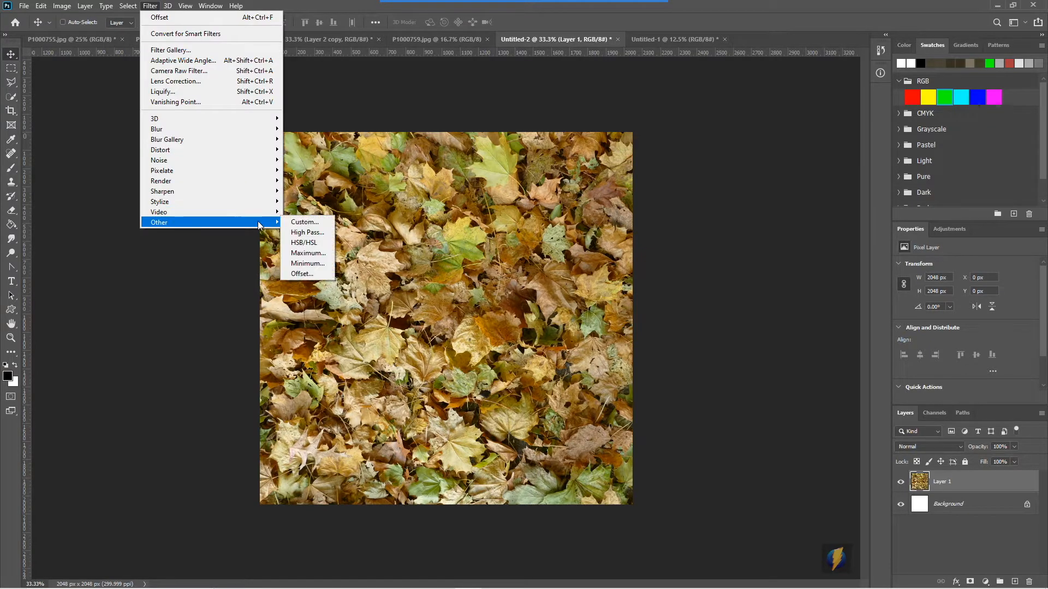
click(293, 274)
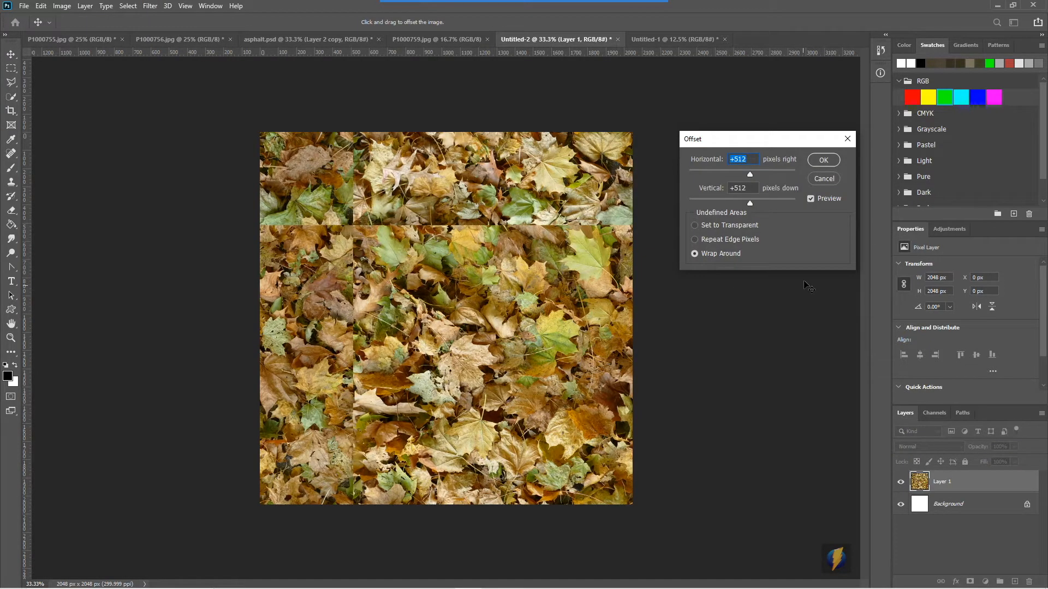
double_click(752, 161)
text(1024)
double_click(744, 187)
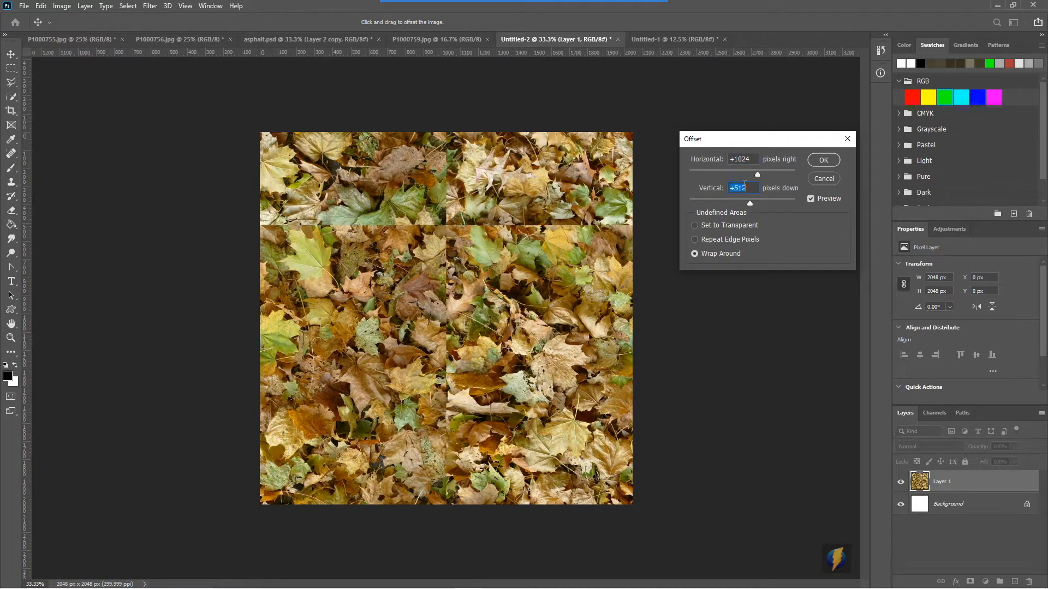
text(1024)
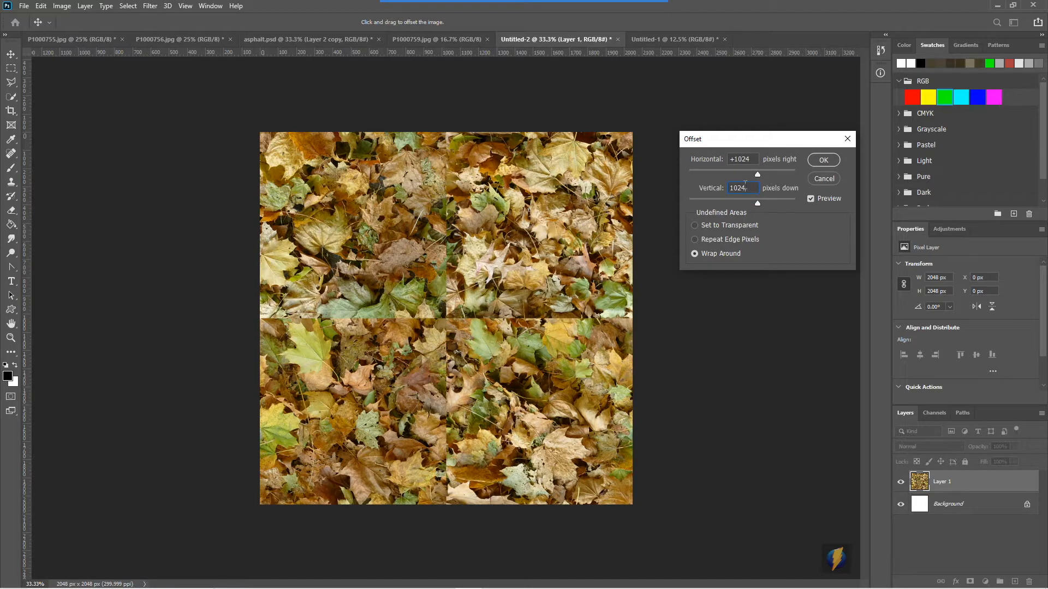
click(824, 161)
Examine the horizontal seam across the middle of the offset leaf layer close up, as well as its outer edges.
click(568, 22)
mouse_move(788, 161)
mouse_down()
mouse_move(450, 136)
mouse_move(461, 440)
mouse_move(295, 292)
mouse_move(603, 316)
mouse_move(533, 315)
mouse_up()
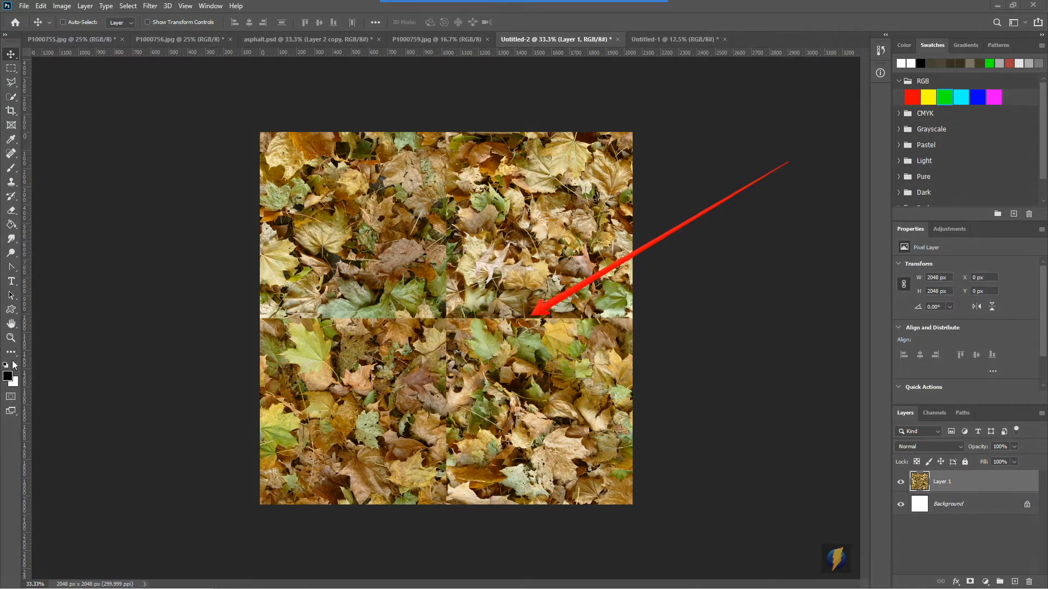
click(11, 338)
drag(515, 325, 603, 314)
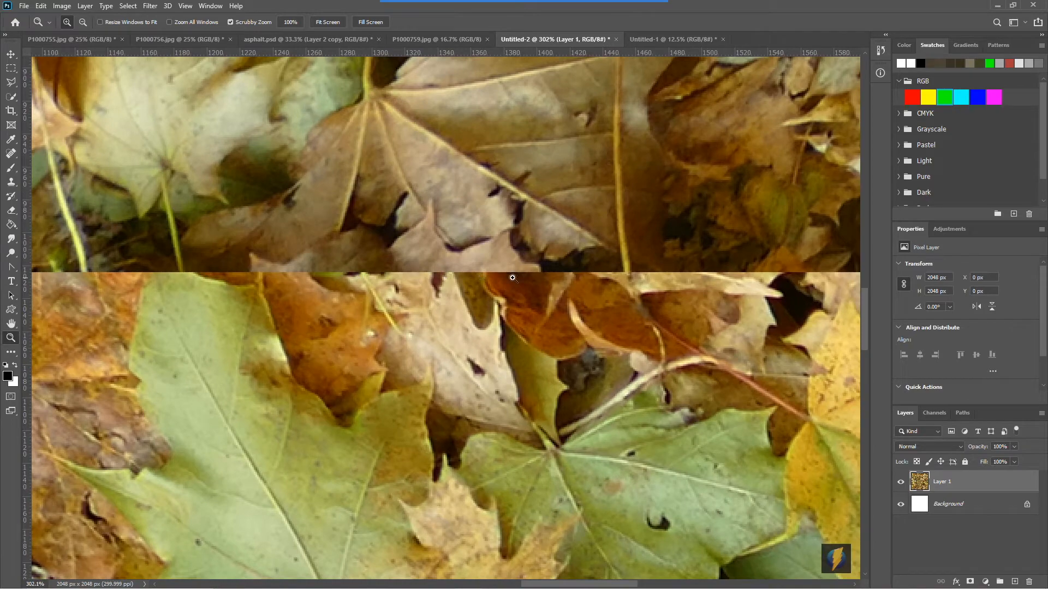
drag(741, 295, 657, 294)
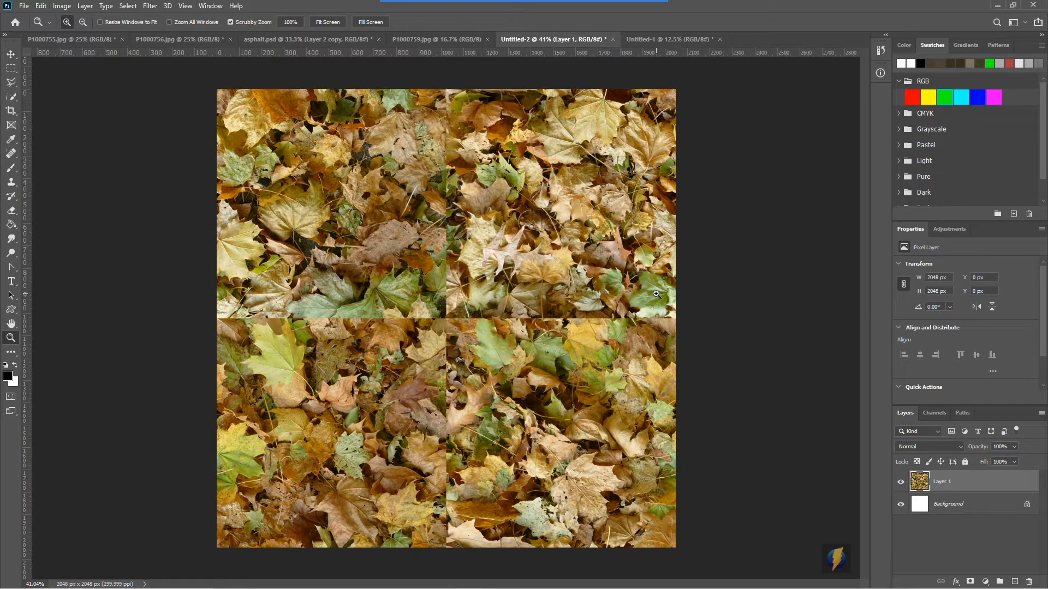
mouse_move(594, 5)
click(564, 21)
mouse_move(769, 204)
mouse_down()
mouse_move(666, 307)
mouse_move(251, 320)
mouse_move(459, 164)
mouse_move(461, 370)
mouse_move(241, 94)
mouse_move(676, 94)
mouse_move(685, 354)
mouse_move(329, 540)
mouse_move(218, 110)
mouse_move(211, 163)
mouse_move(249, 211)
mouse_move(213, 265)
mouse_move(215, 129)
mouse_move(222, 519)
mouse_move(440, 554)
mouse_move(650, 552)
mouse_move(182, 317)
mouse_move(608, 300)
mouse_move(465, 218)
mouse_move(442, 171)
mouse_move(430, 458)
mouse_move(276, 285)
mouse_move(707, 275)
mouse_up()
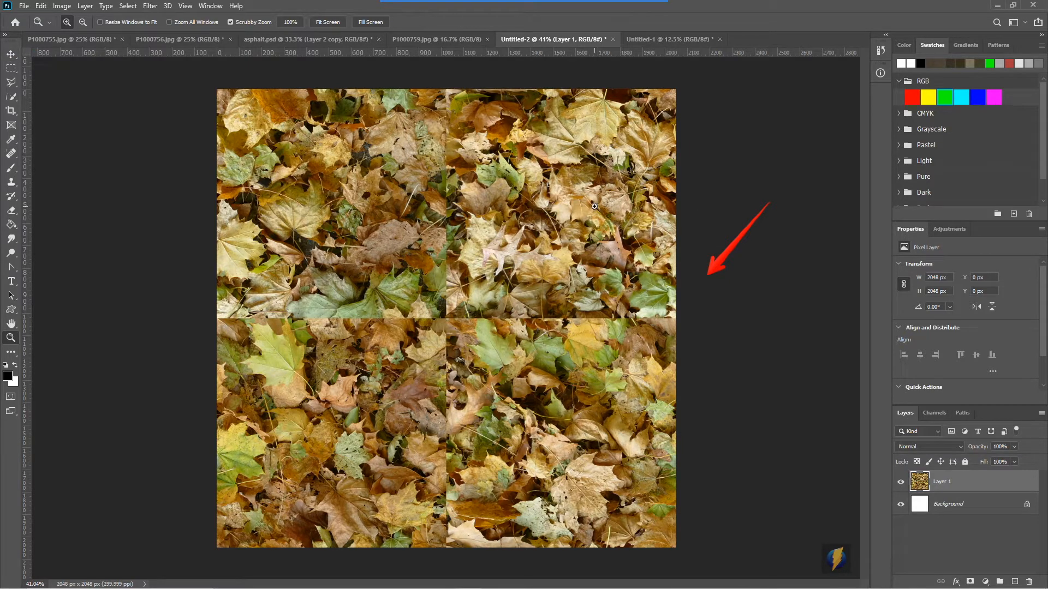
Paste the leaf photo again as a new layer, scale it to about 62.7%, and shift it so its right-hand part covers the canvas.
click(11, 54)
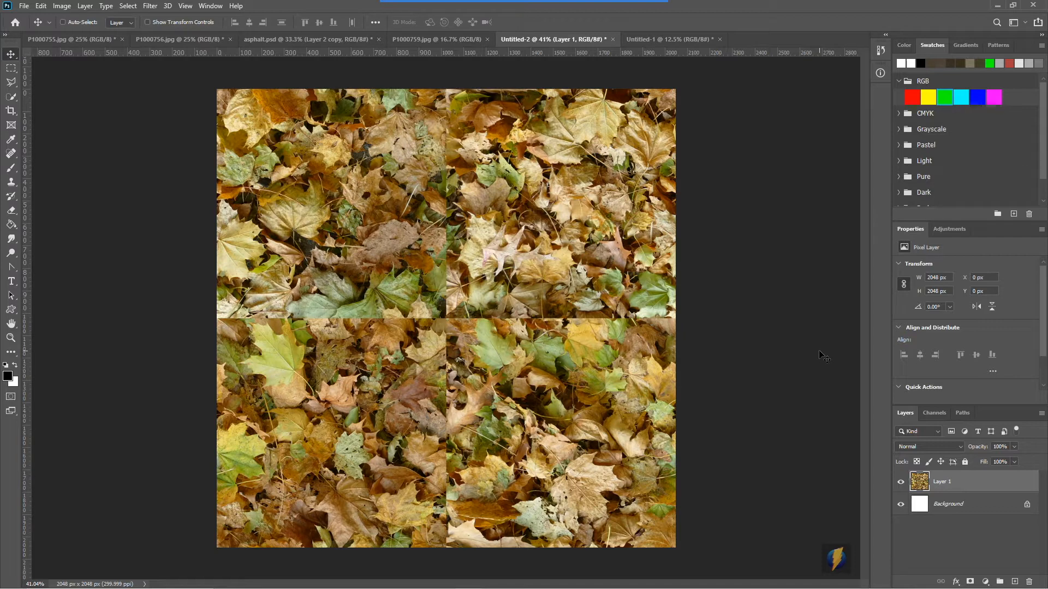
key(ctrl+v)
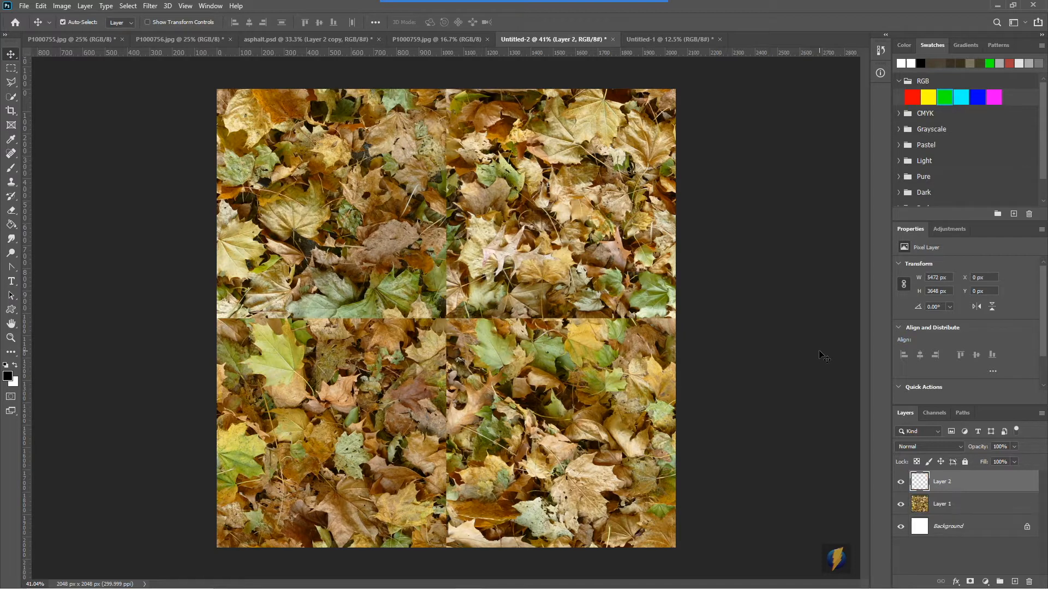
click(41, 6)
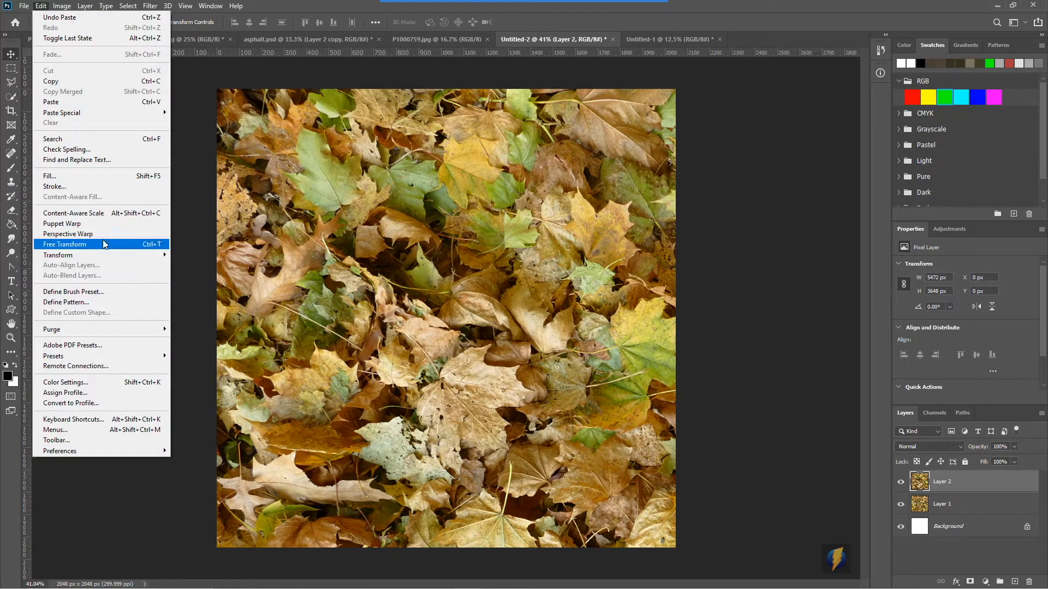
mouse_move(100, 254)
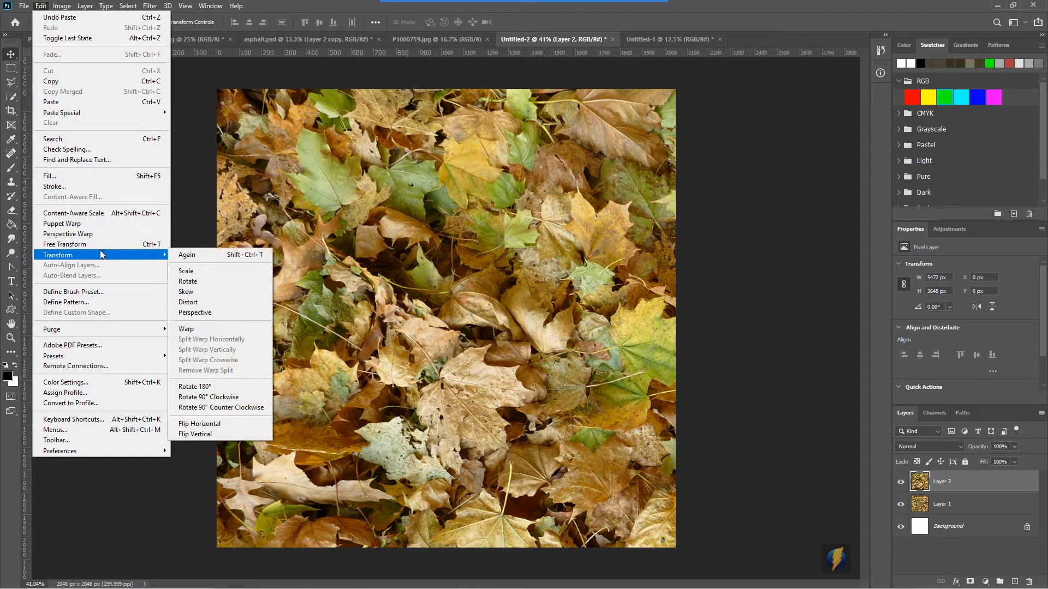
click(217, 271)
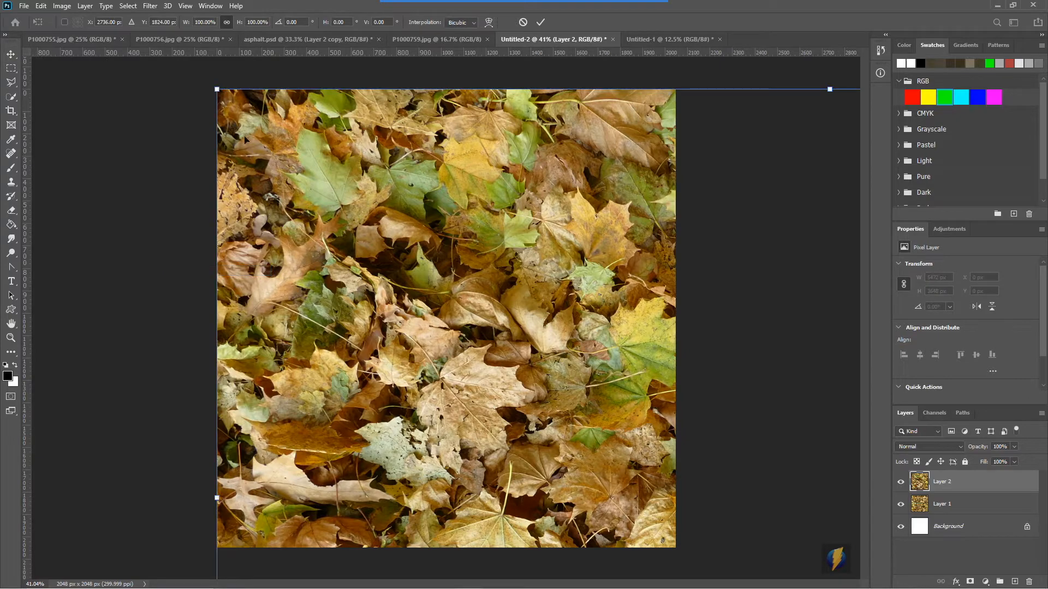
drag(214, 87, 175, 159)
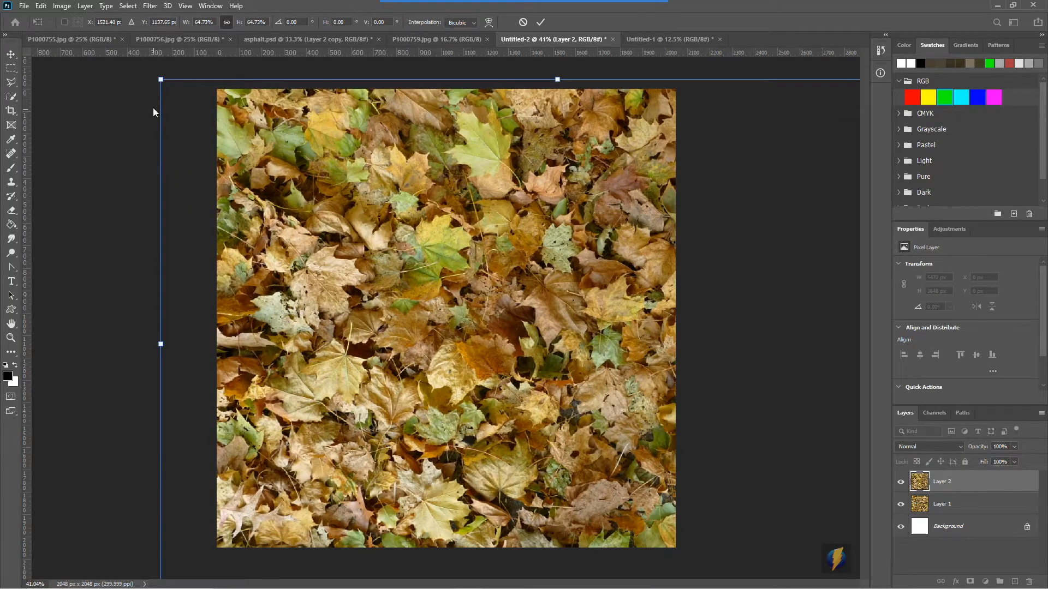
drag(161, 79, 176, 100)
drag(613, 316, 369, 302)
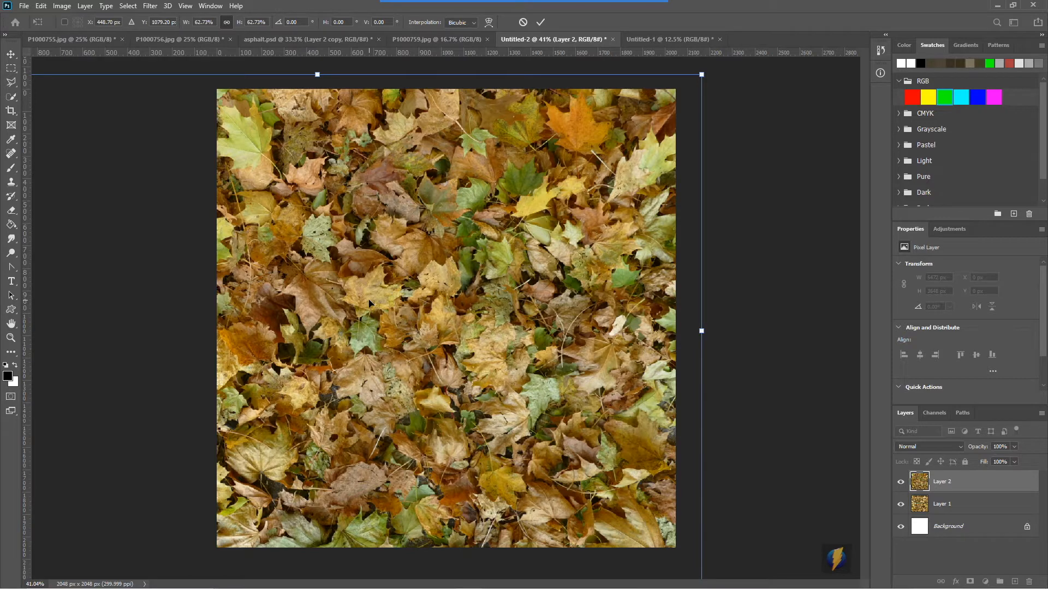
key(Return)
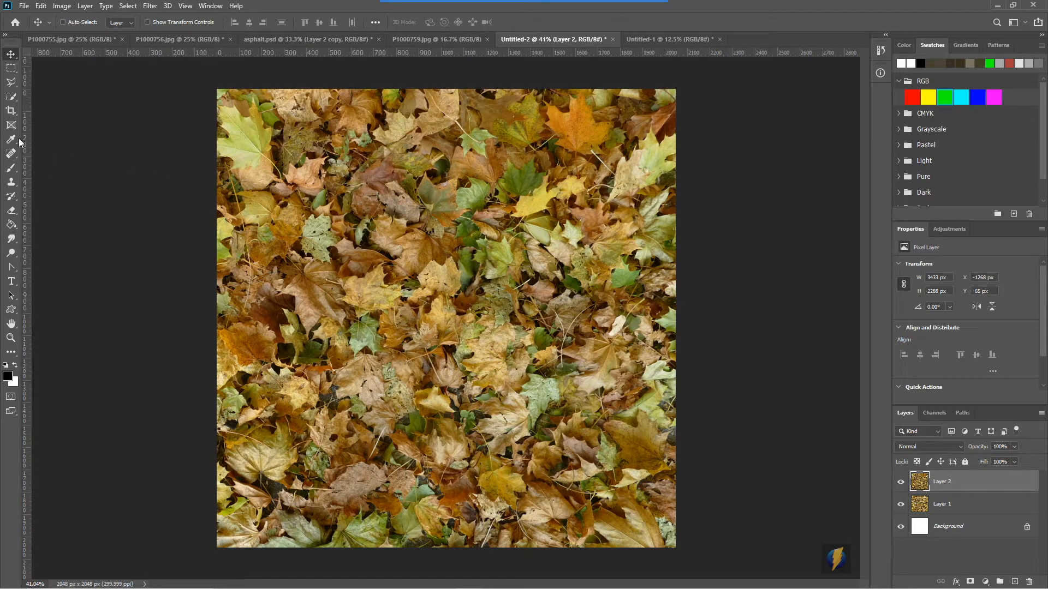
Crop the second leaf layer's overhanging pixels at the existing 2048 x 2048 px canvas bounds.
click(10, 110)
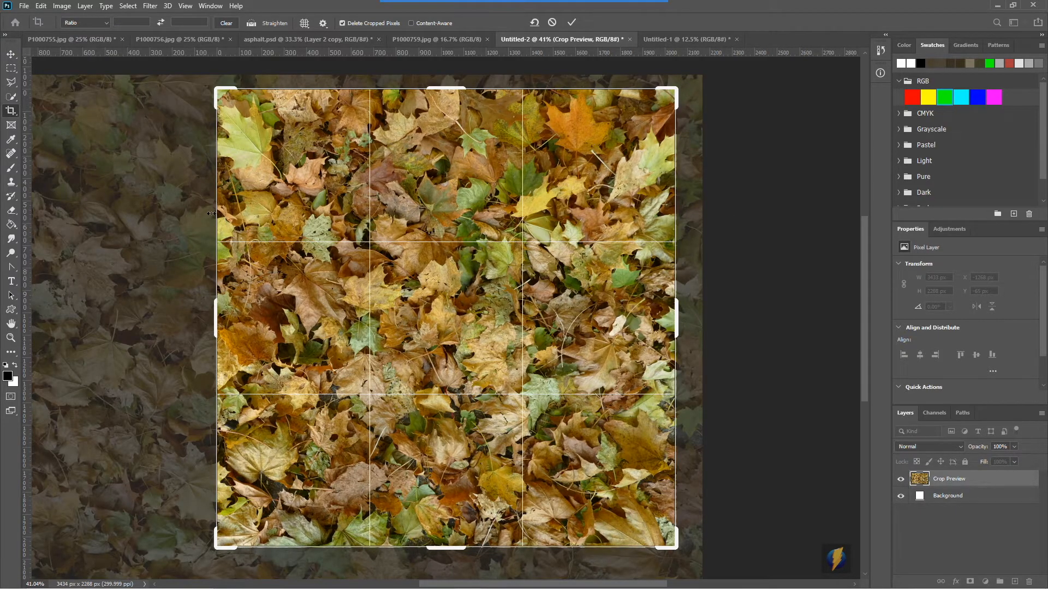
key(Return)
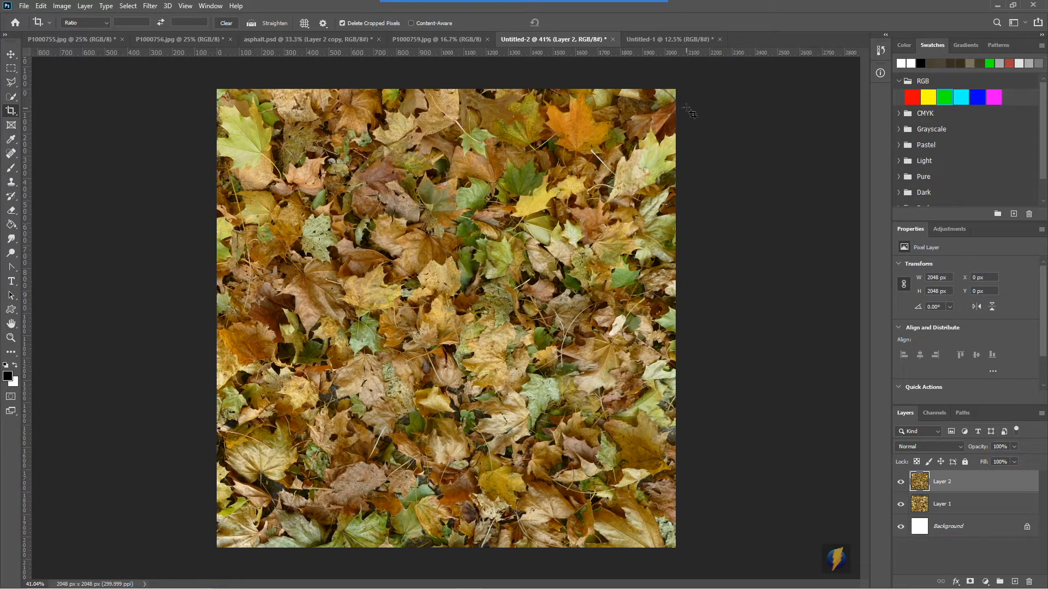
mouse_move(577, 4)
click(563, 20)
mouse_move(739, 64)
mouse_down()
mouse_move(659, 79)
mouse_move(206, 89)
mouse_move(199, 515)
mouse_move(692, 563)
mouse_move(697, 167)
mouse_up()
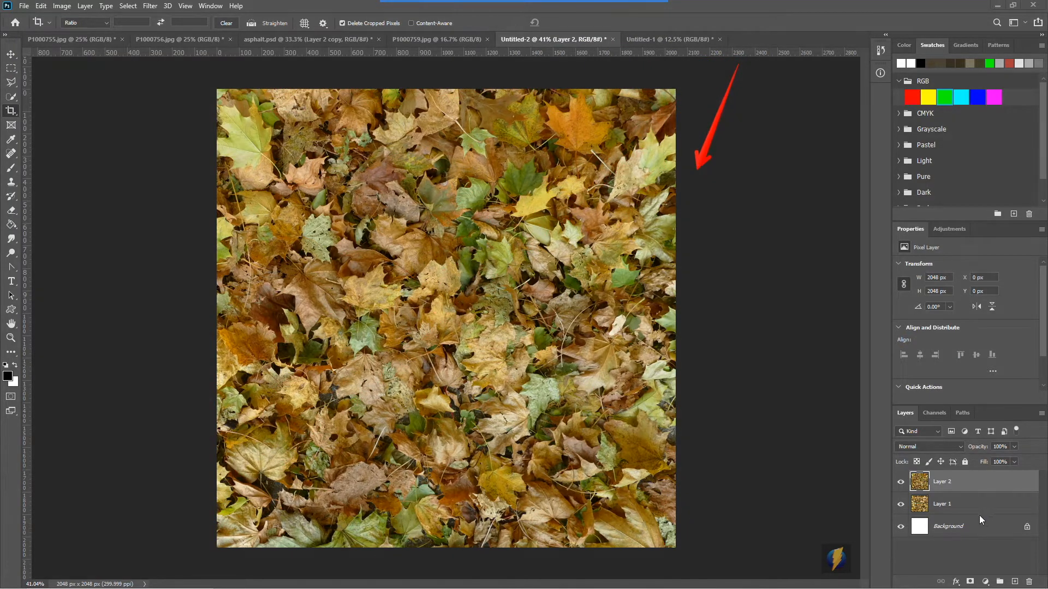
Hide Layer 2 to expose the seams of the offset leaf layer beneath it.
click(901, 482)
mouse_move(542, 10)
mouse_move(745, 263)
mouse_down()
mouse_move(503, 311)
mouse_move(548, 212)
mouse_move(454, 147)
mouse_move(440, 445)
mouse_up()
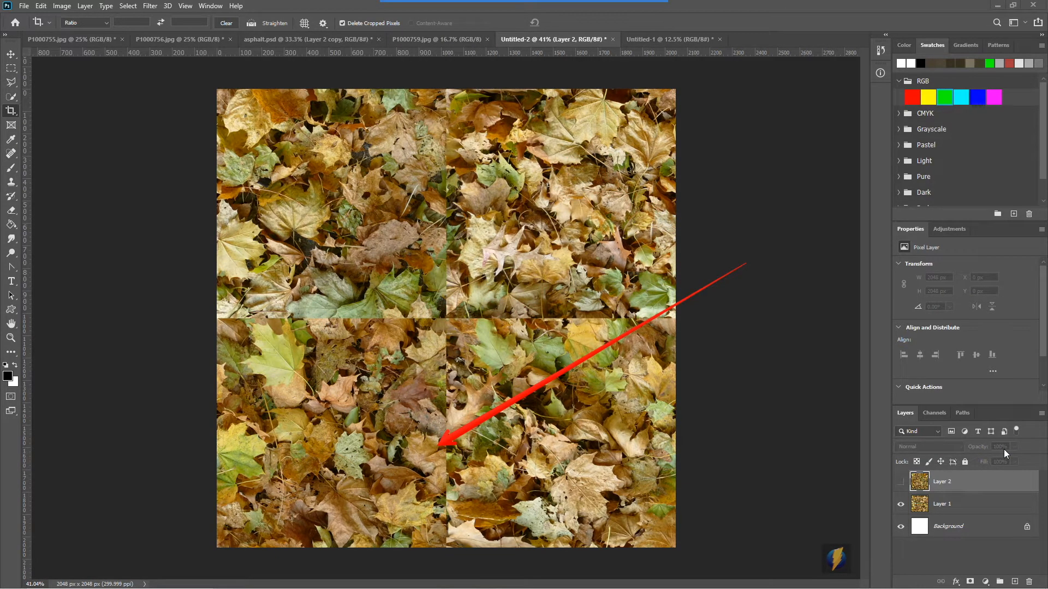
Toggle Layer 2's visibility to compare it with the seams beneath, leaving it shown.
click(901, 482)
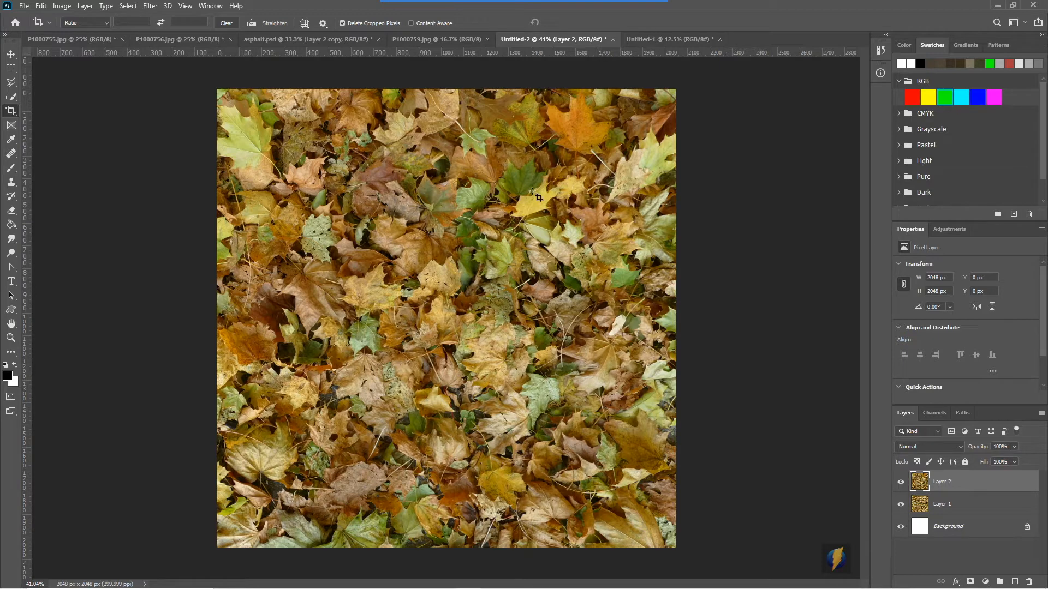
click(901, 482)
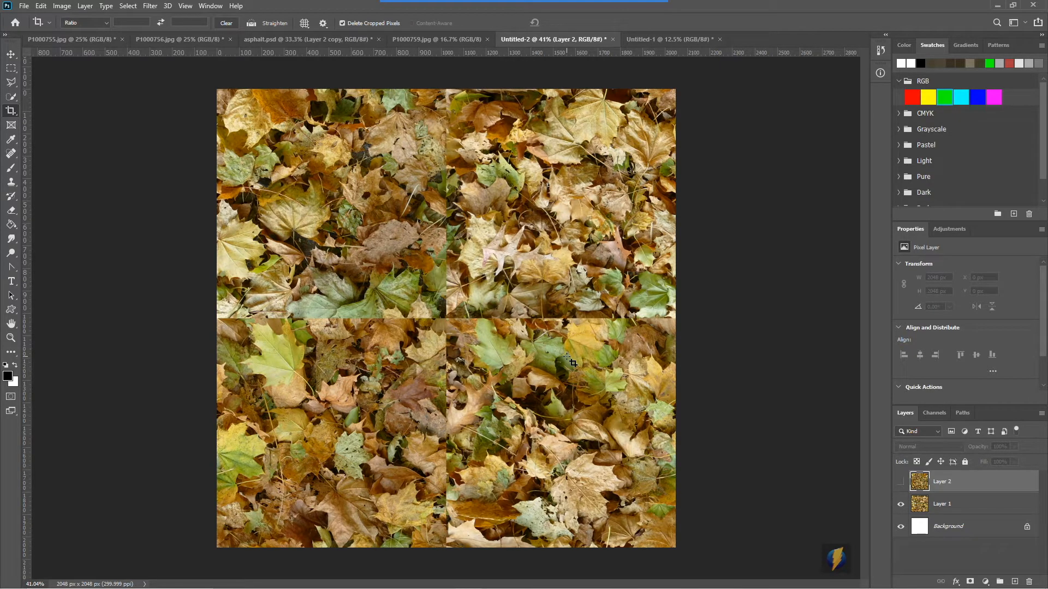
click(901, 482)
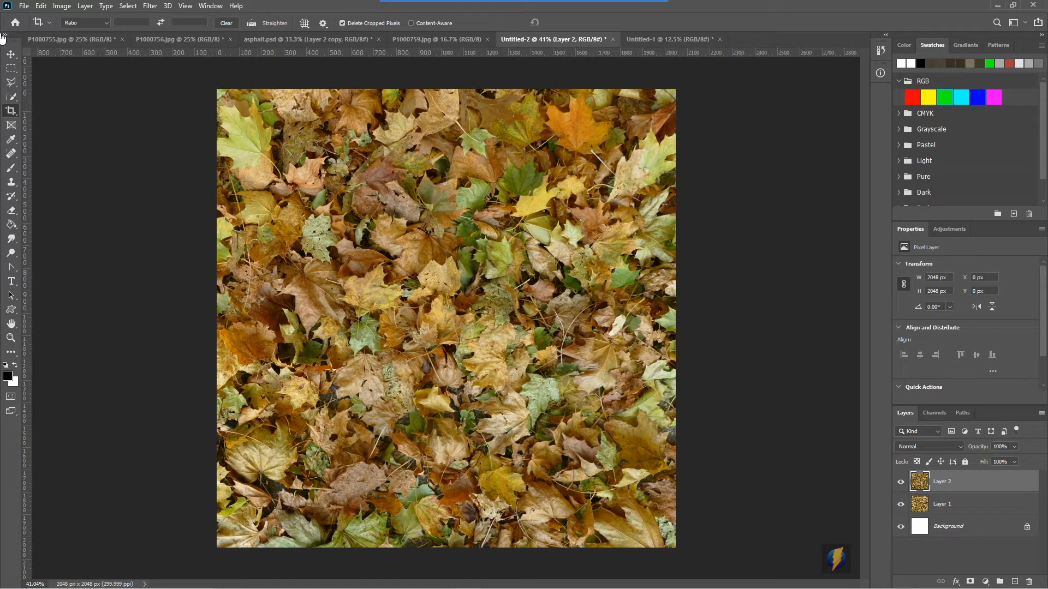
mouse_move(409, 5)
click(562, 24)
drag(139, 164, 28, 103)
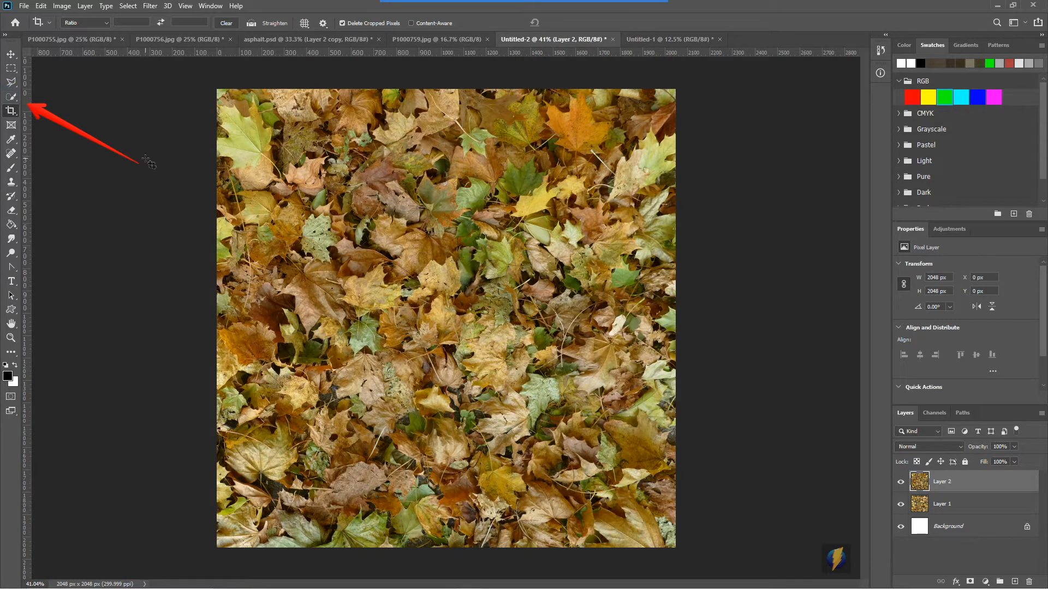
Quick-select a cross-shaped band of whole leaves on Layer 2, running edge to edge over the vertical and horizontal centre seams.
click(10, 96)
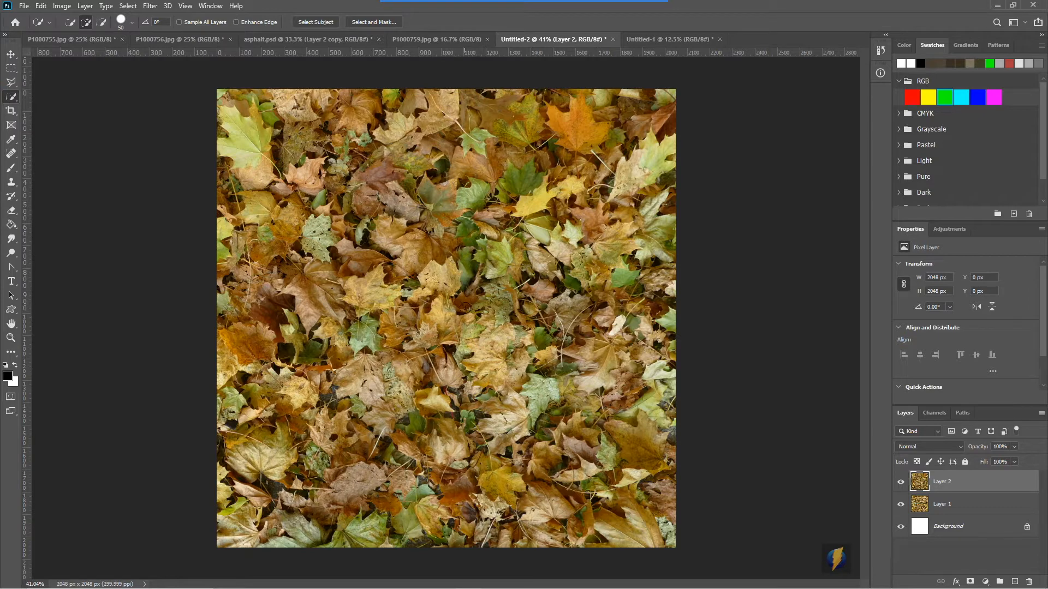
mouse_move(439, 104)
mouse_down()
mouse_move(468, 131)
mouse_move(430, 157)
mouse_move(470, 159)
mouse_move(446, 173)
mouse_move(455, 208)
mouse_move(432, 252)
mouse_move(470, 307)
mouse_move(450, 333)
mouse_move(477, 375)
mouse_move(453, 375)
mouse_move(474, 344)
mouse_move(503, 347)
mouse_move(499, 372)
mouse_move(503, 354)
mouse_move(432, 430)
mouse_move(457, 446)
mouse_move(433, 471)
mouse_move(452, 478)
mouse_move(438, 520)
mouse_move(429, 508)
mouse_move(447, 535)
mouse_move(434, 532)
mouse_up()
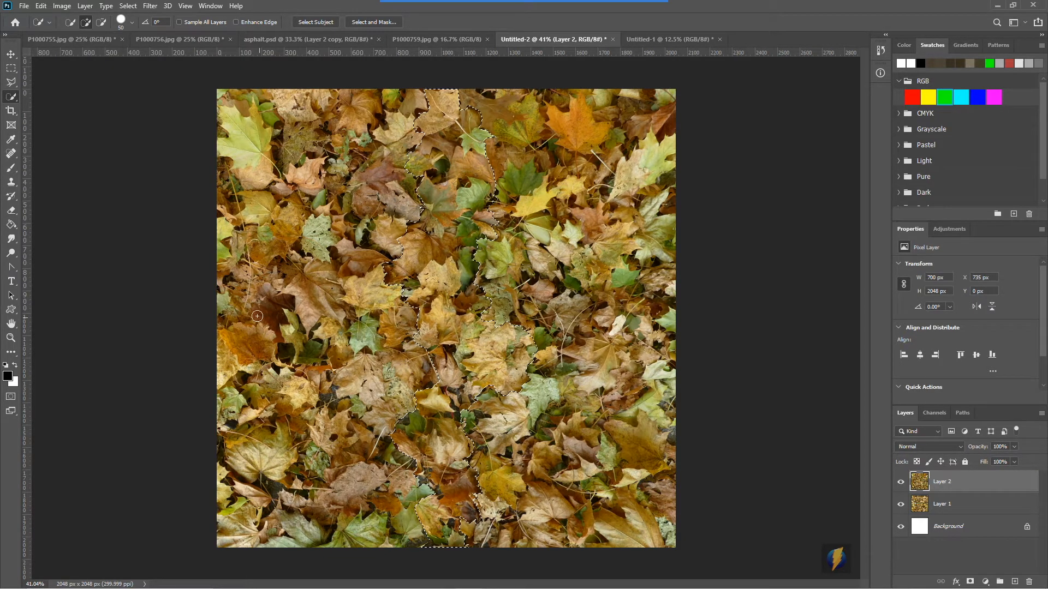
click(225, 311)
mouse_move(228, 316)
mouse_down()
mouse_move(238, 342)
mouse_move(253, 286)
mouse_move(297, 332)
mouse_move(308, 293)
mouse_move(339, 346)
mouse_move(336, 329)
mouse_move(277, 277)
mouse_move(332, 322)
mouse_move(362, 292)
mouse_up()
mouse_move(374, 338)
mouse_down()
mouse_move(409, 324)
mouse_move(445, 335)
mouse_move(495, 330)
mouse_move(512, 303)
mouse_move(545, 333)
mouse_move(565, 304)
mouse_move(581, 338)
mouse_move(597, 305)
mouse_move(611, 344)
mouse_move(623, 305)
mouse_move(620, 321)
mouse_move(564, 349)
mouse_move(628, 318)
mouse_move(643, 344)
mouse_move(661, 319)
mouse_up()
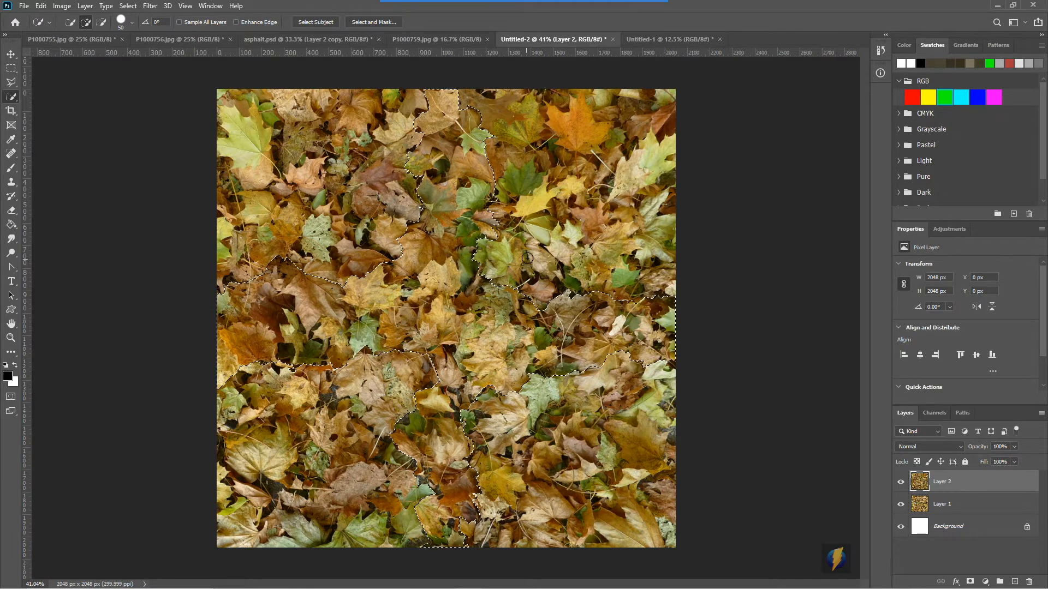
click(492, 253)
click(376, 235)
mouse_move(575, 6)
click(568, 25)
mouse_move(775, 167)
mouse_down()
mouse_move(826, 297)
mouse_move(947, 504)
mouse_move(971, 576)
mouse_up()
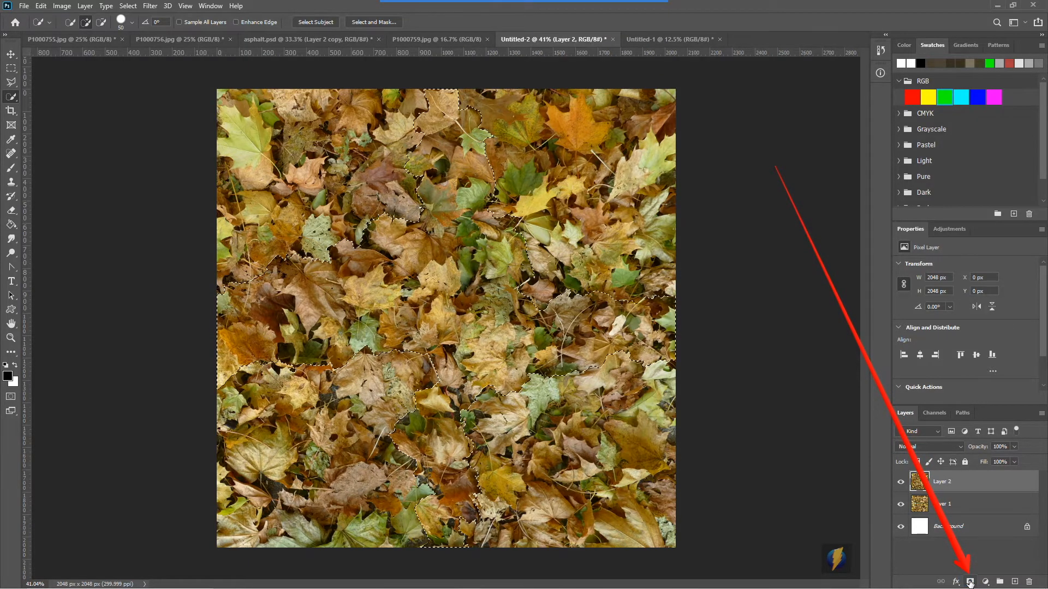
Mask Layer 2 with the cross-shaped selection, compare it with the seams beneath, and isolate the masked leaves by hiding Layer 1.
click(970, 582)
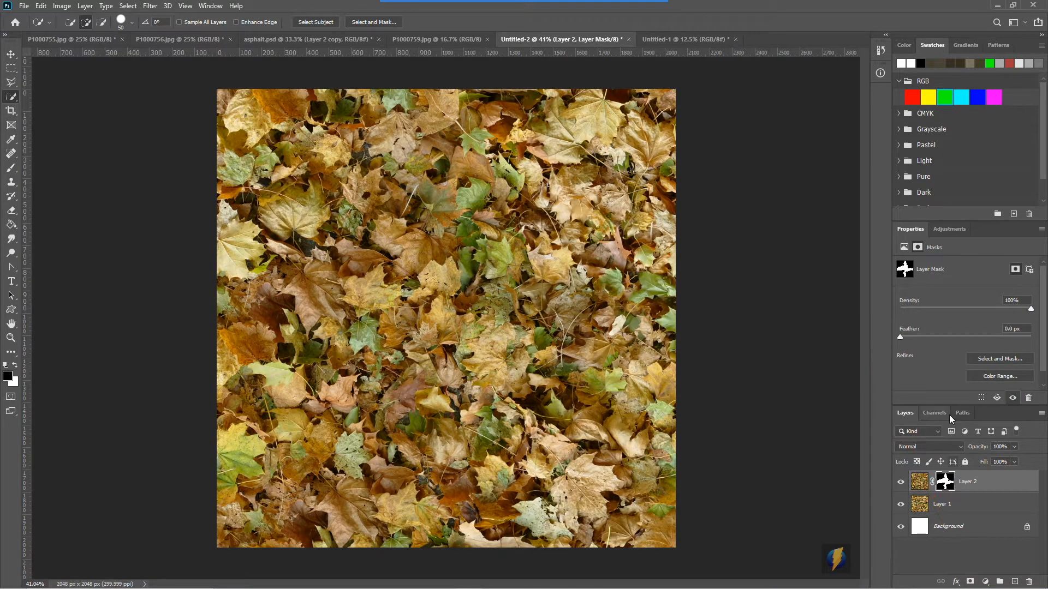
click(900, 505)
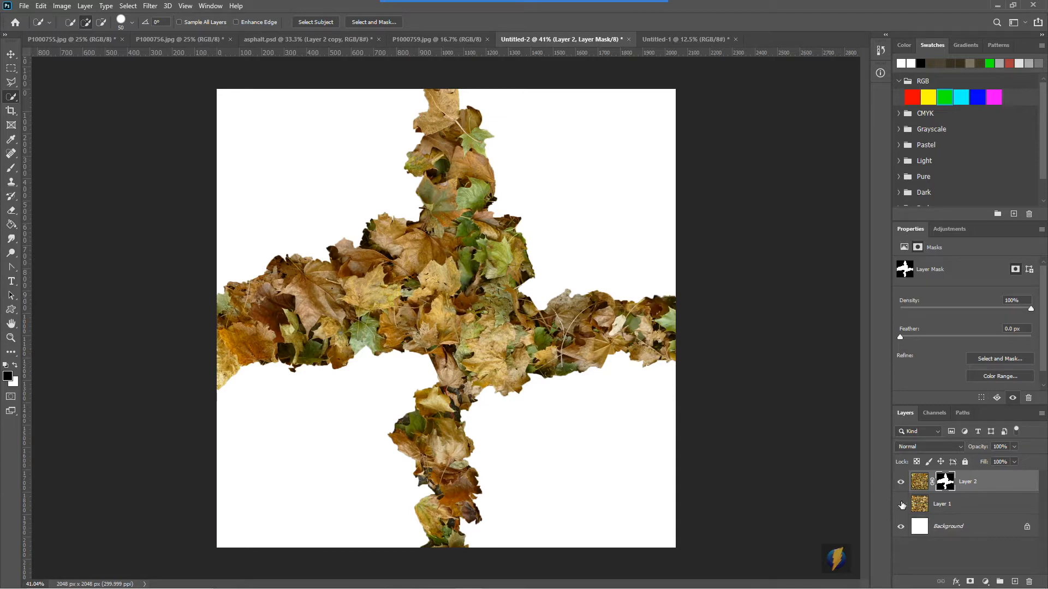
click(900, 504)
click(901, 482)
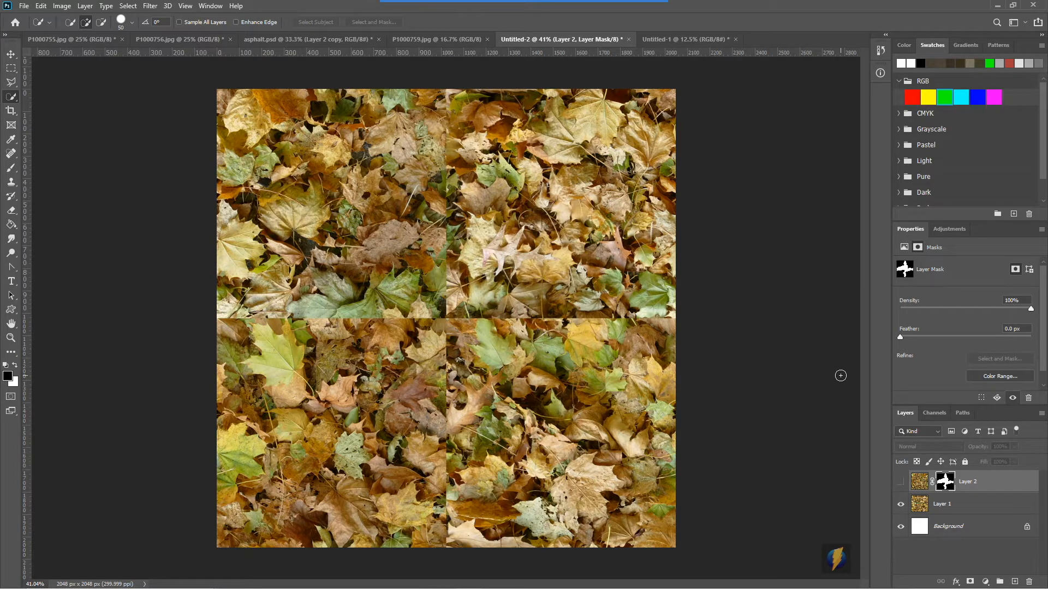
click(900, 483)
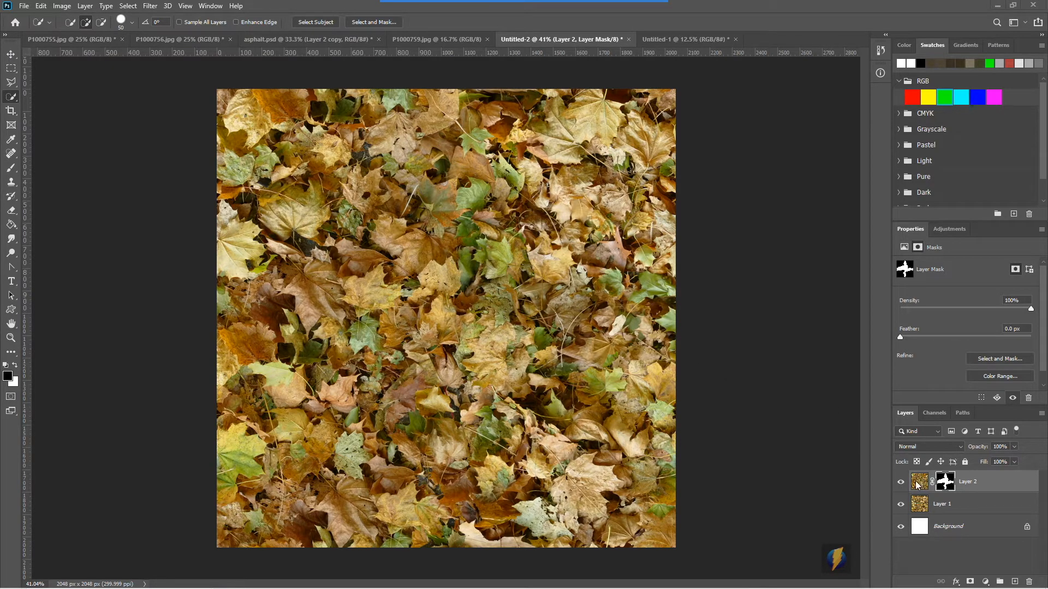
click(901, 505)
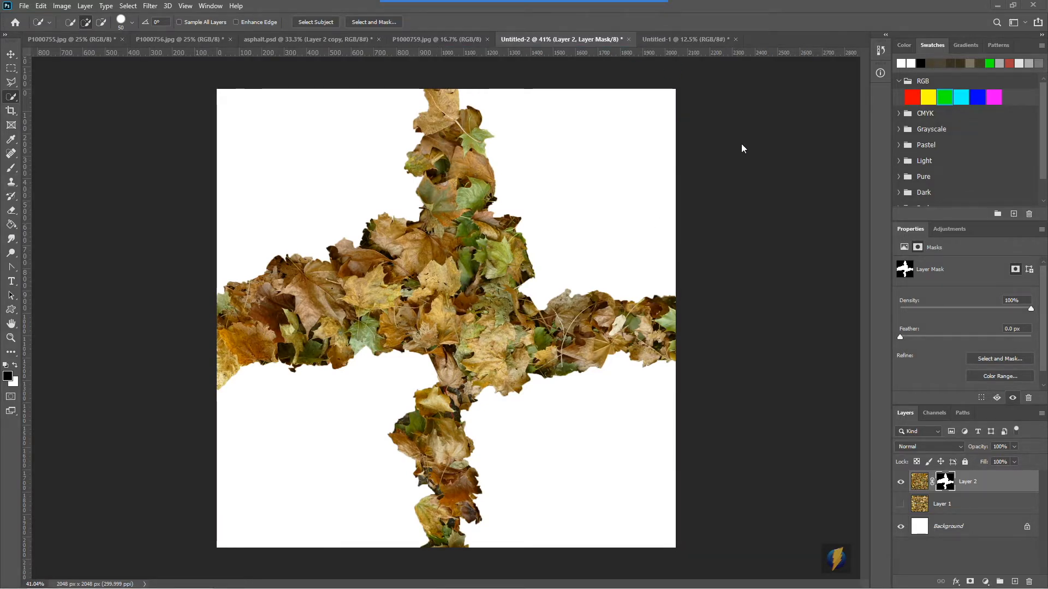
mouse_move(783, 177)
mouse_down()
mouse_move(754, 260)
mouse_move(679, 306)
mouse_move(679, 342)
mouse_move(358, 195)
mouse_move(224, 290)
mouse_move(209, 367)
mouse_move(411, 89)
mouse_move(444, 93)
mouse_move(409, 443)
mouse_move(462, 547)
mouse_move(445, 540)
mouse_move(468, 169)
mouse_move(459, 89)
mouse_move(427, 91)
mouse_up()
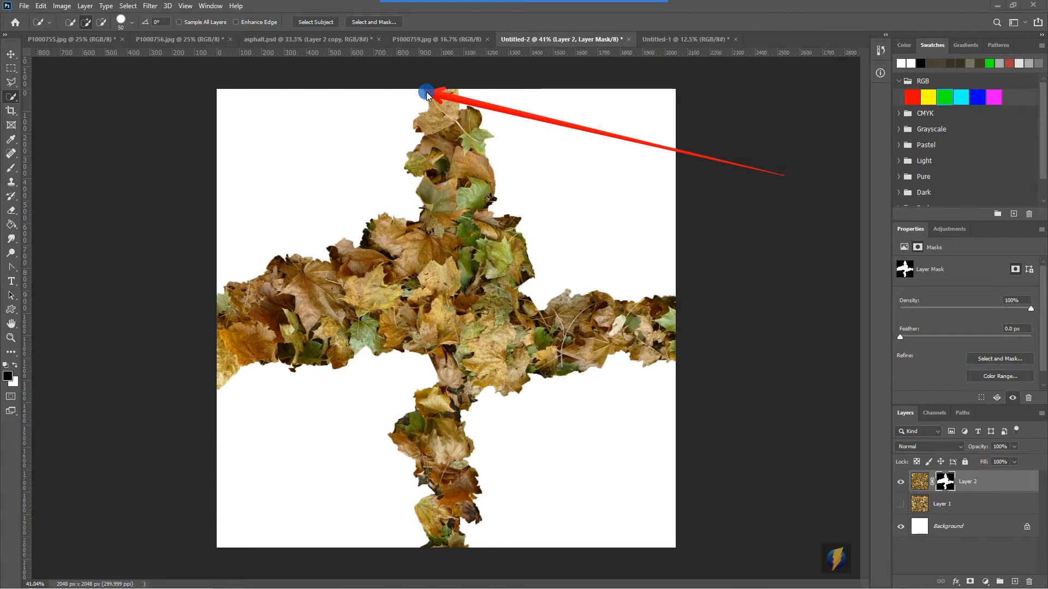
mouse_move(427, 92)
mouse_down()
mouse_move(633, 102)
mouse_move(696, 121)
mouse_up()
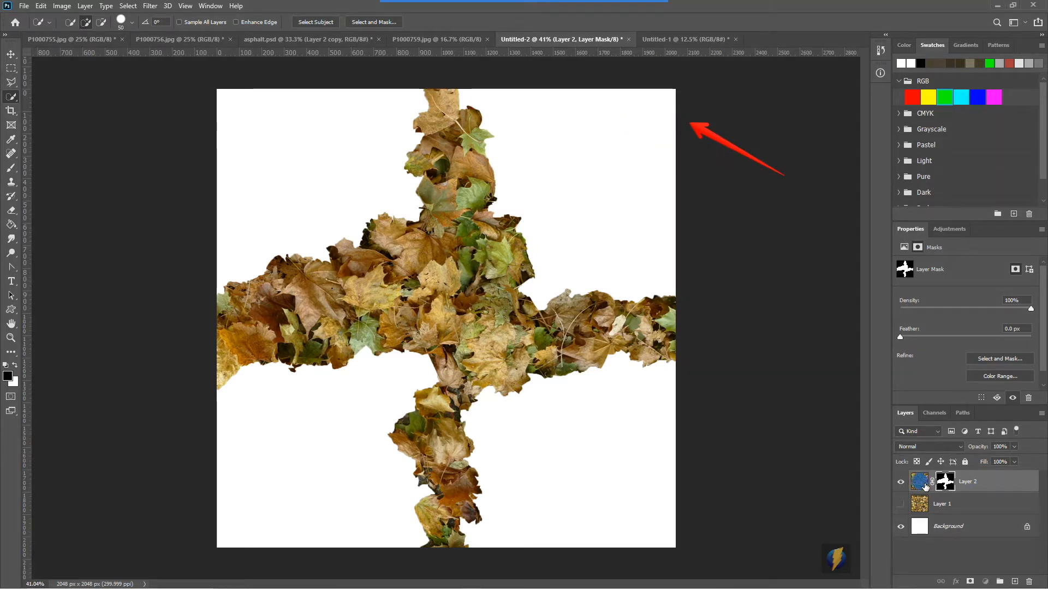
Offset Layer 2's image by 512 px right and 512 px down using the Offset filter with Wrap Around.
click(921, 481)
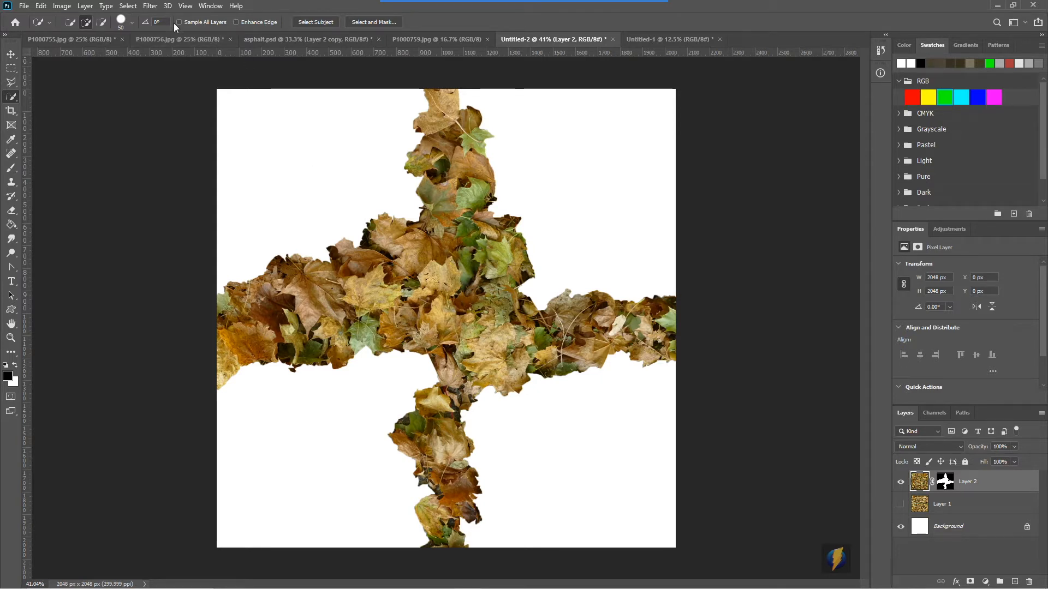
click(149, 7)
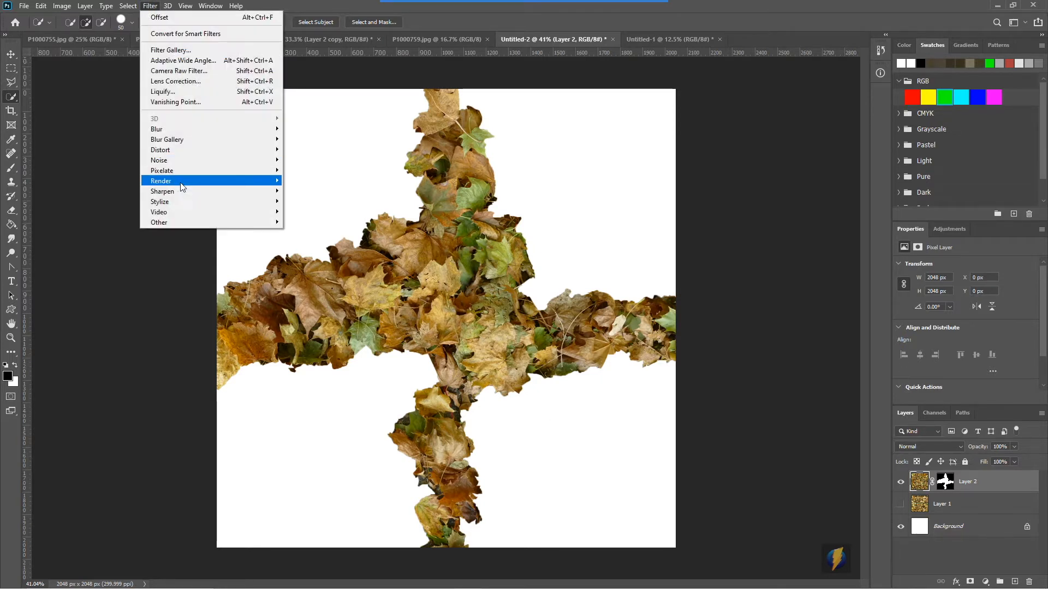
mouse_move(197, 224)
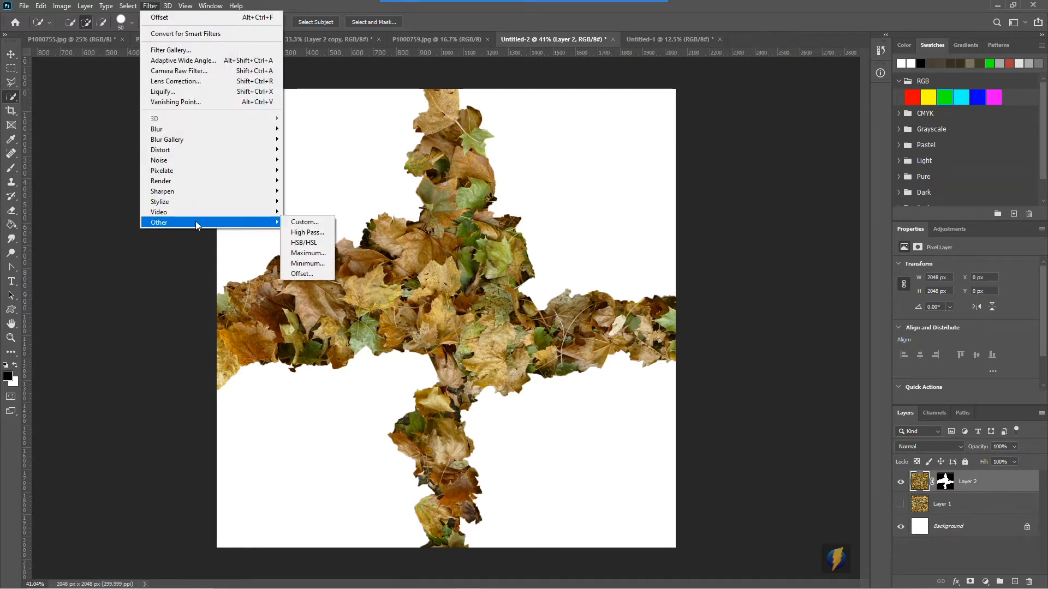
click(303, 274)
drag(754, 143, 829, 134)
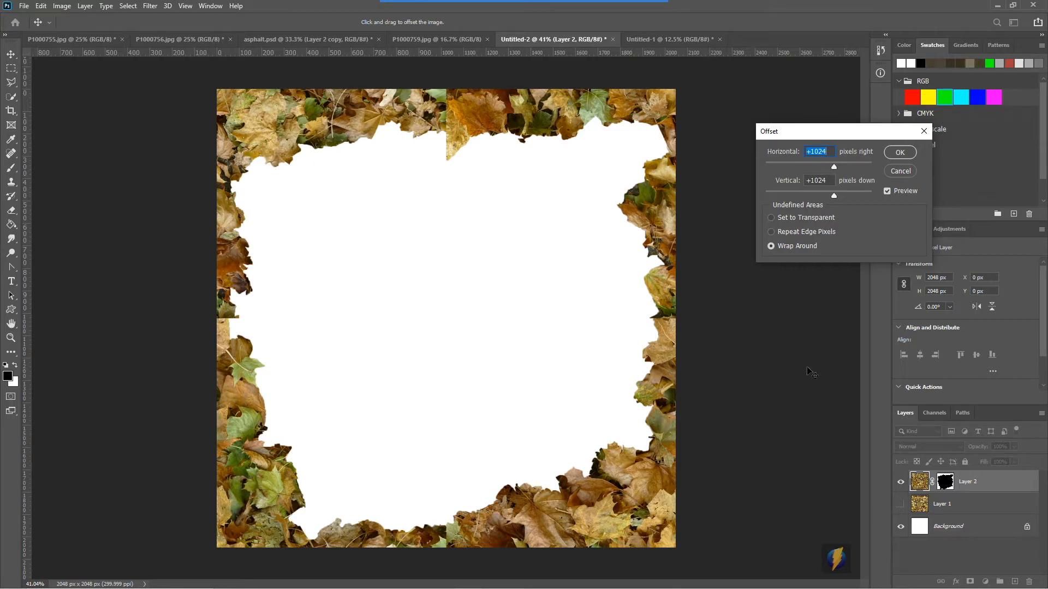
mouse_move(554, 2)
click(564, 24)
mouse_move(593, 133)
mouse_down()
mouse_move(554, 134)
mouse_move(454, 97)
mouse_move(448, 149)
mouse_move(369, 306)
mouse_move(217, 313)
mouse_move(669, 304)
mouse_move(454, 538)
mouse_move(447, 505)
mouse_move(492, 409)
mouse_move(671, 304)
mouse_move(688, 112)
mouse_up()
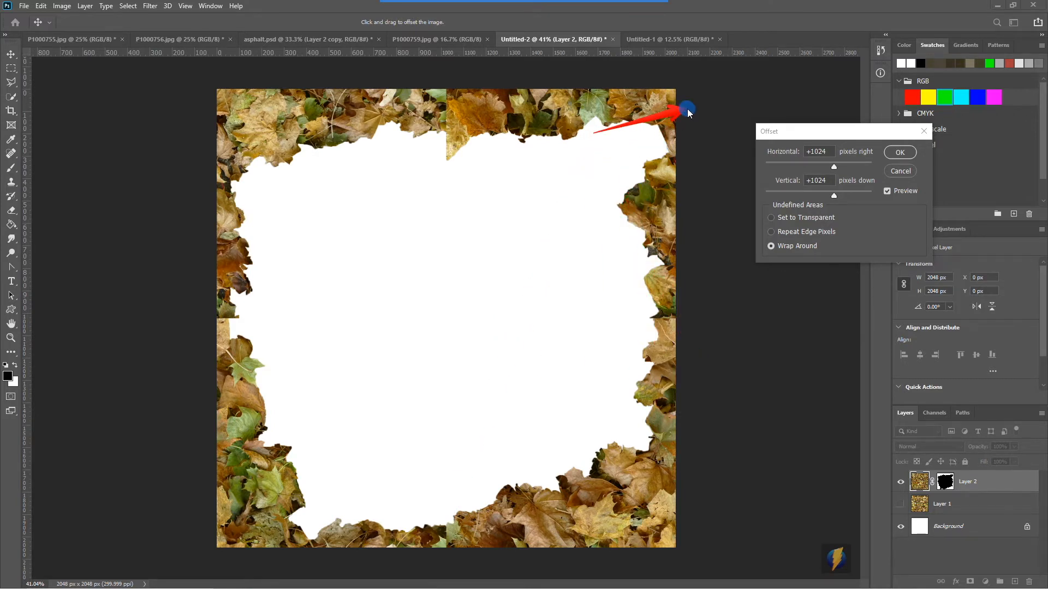
double_click(829, 152)
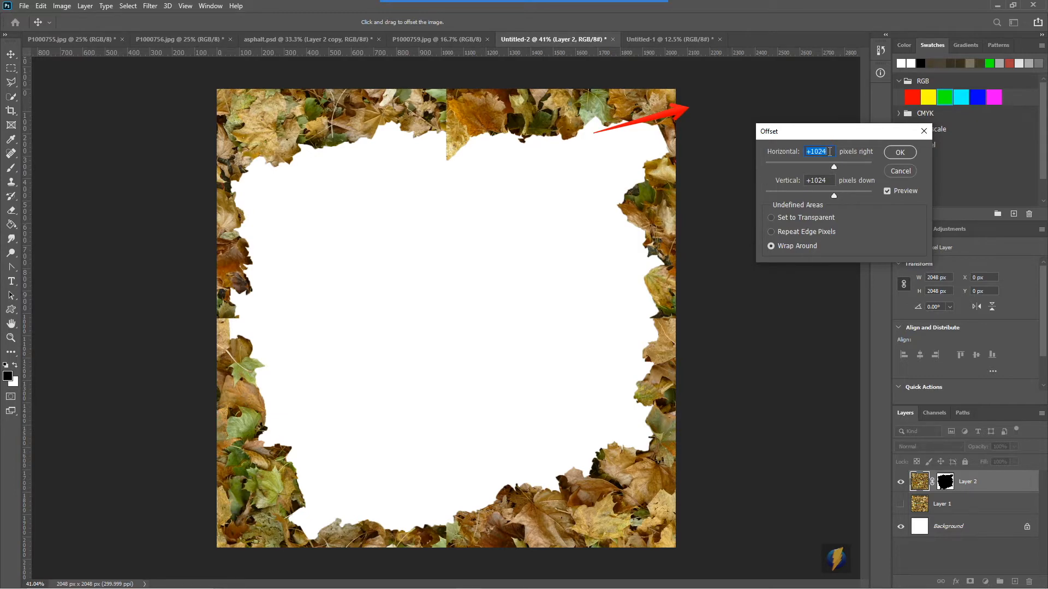
drag(834, 167, 824, 165)
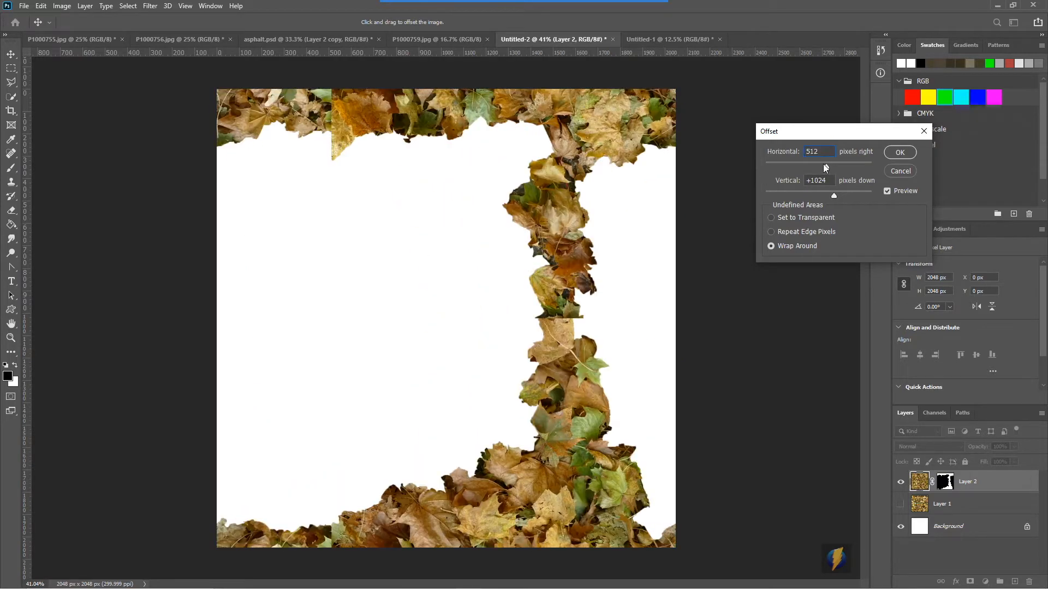
double_click(828, 176)
drag(833, 179, 794, 185)
text(512)
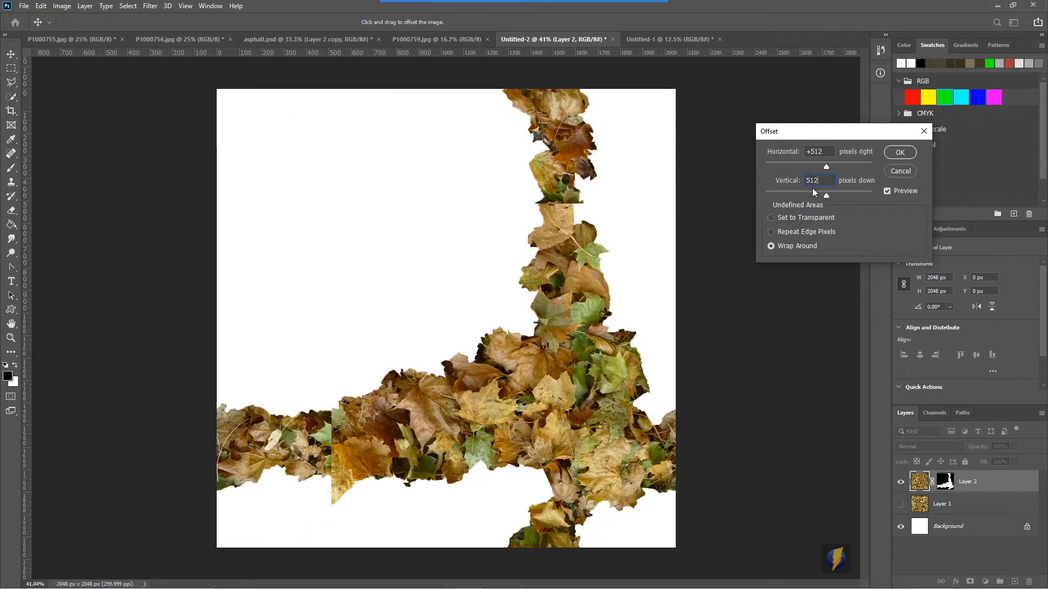
click(900, 152)
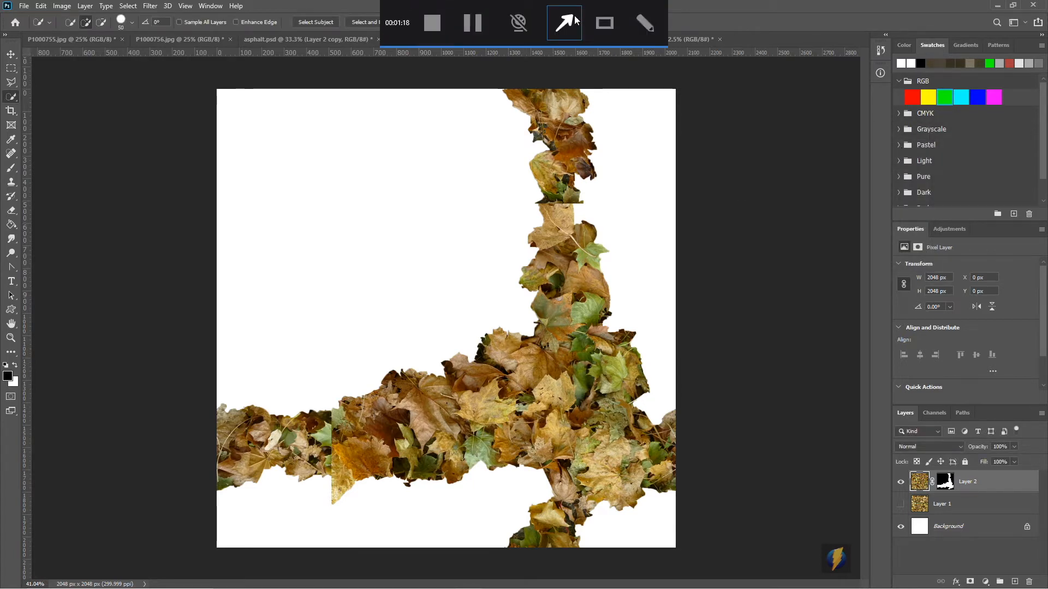
click(569, 21)
mouse_move(754, 131)
mouse_down()
mouse_move(587, 201)
mouse_move(551, 205)
mouse_move(575, 197)
mouse_move(364, 432)
mouse_move(332, 408)
mouse_move(339, 488)
mouse_up()
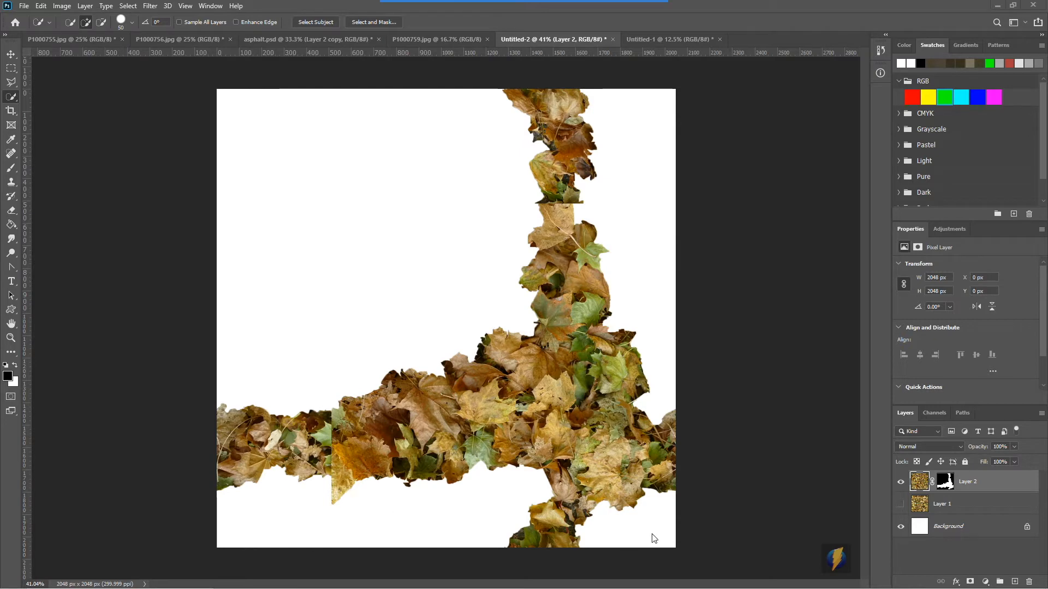
View Layer 1 and Layer 2 separately and together, leaving both shown with Layer 1 active.
click(900, 482)
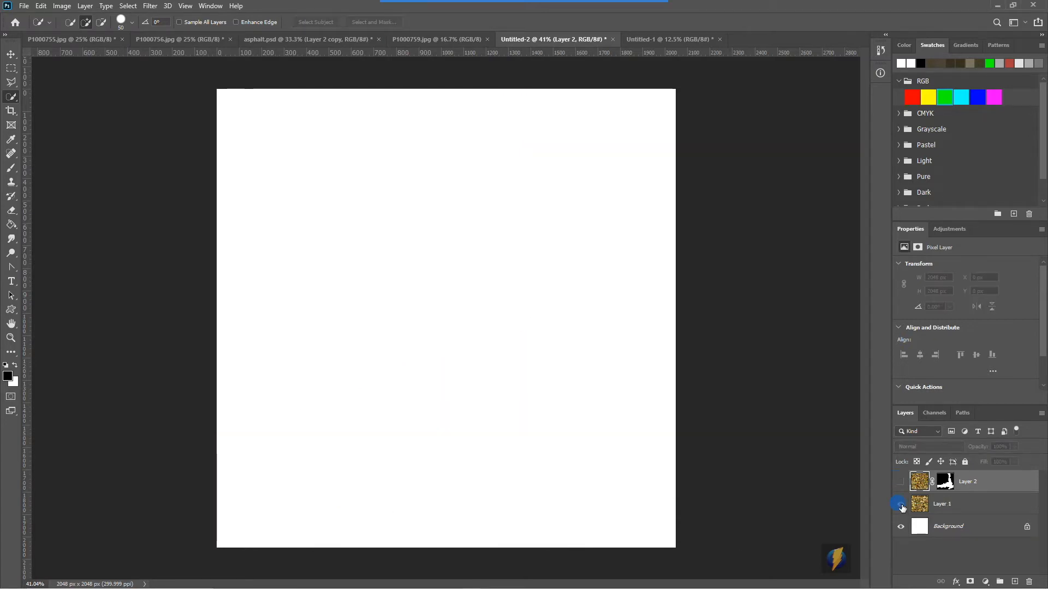
click(901, 504)
click(950, 508)
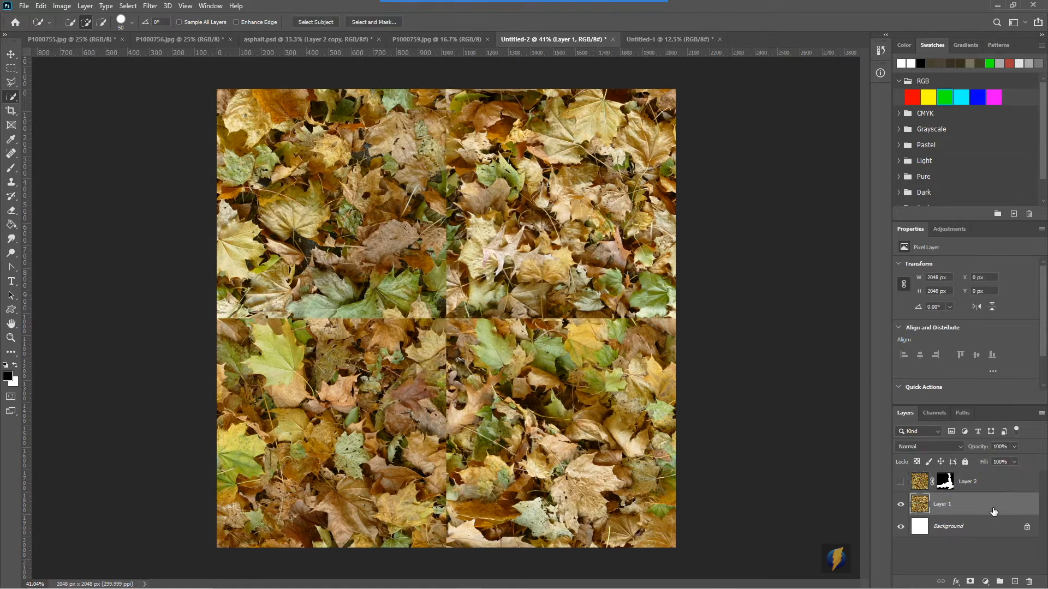
click(900, 482)
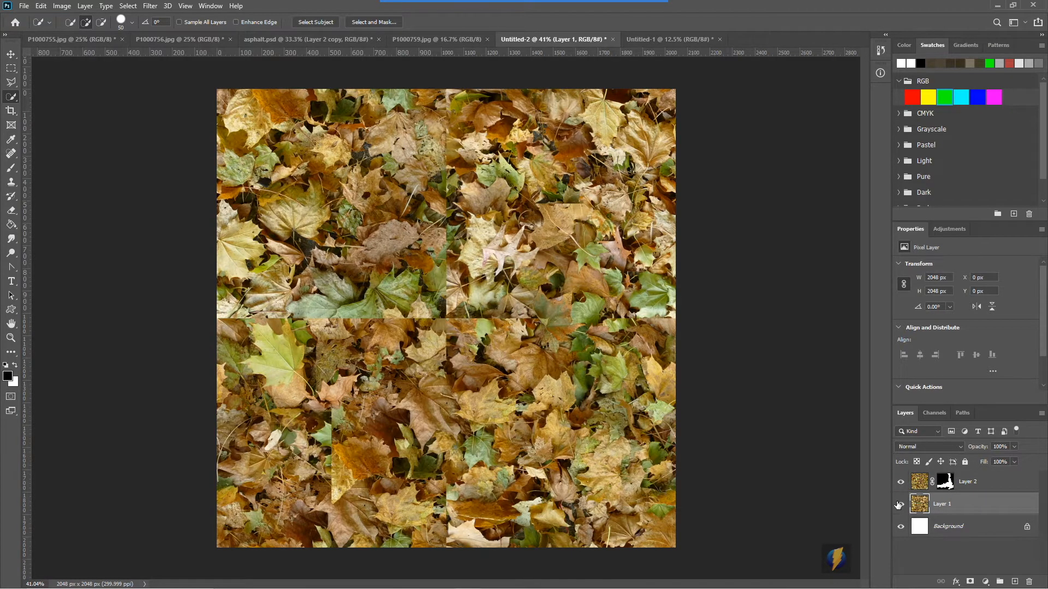
click(901, 504)
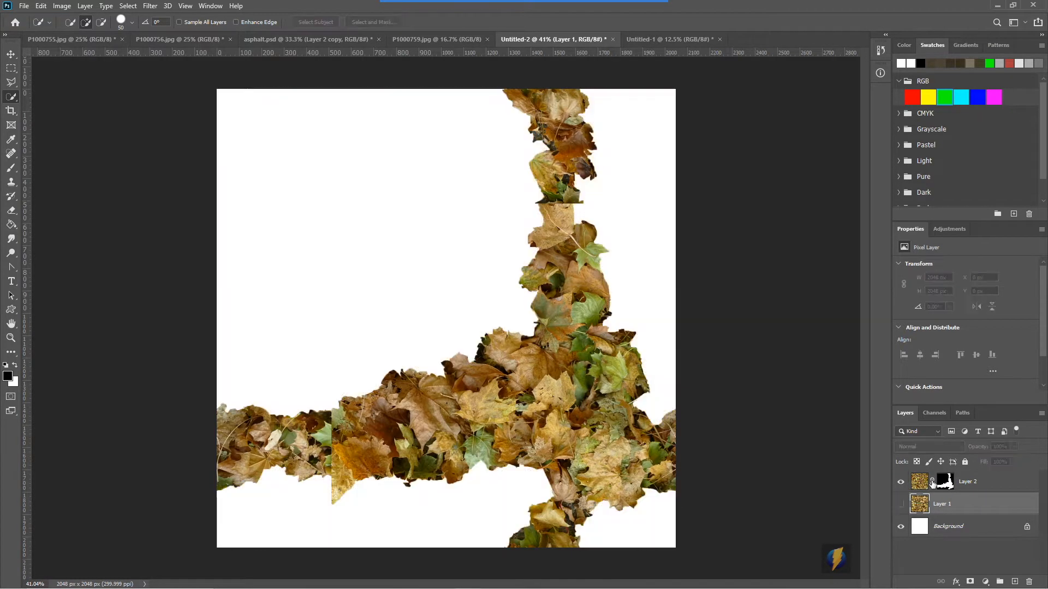
click(901, 505)
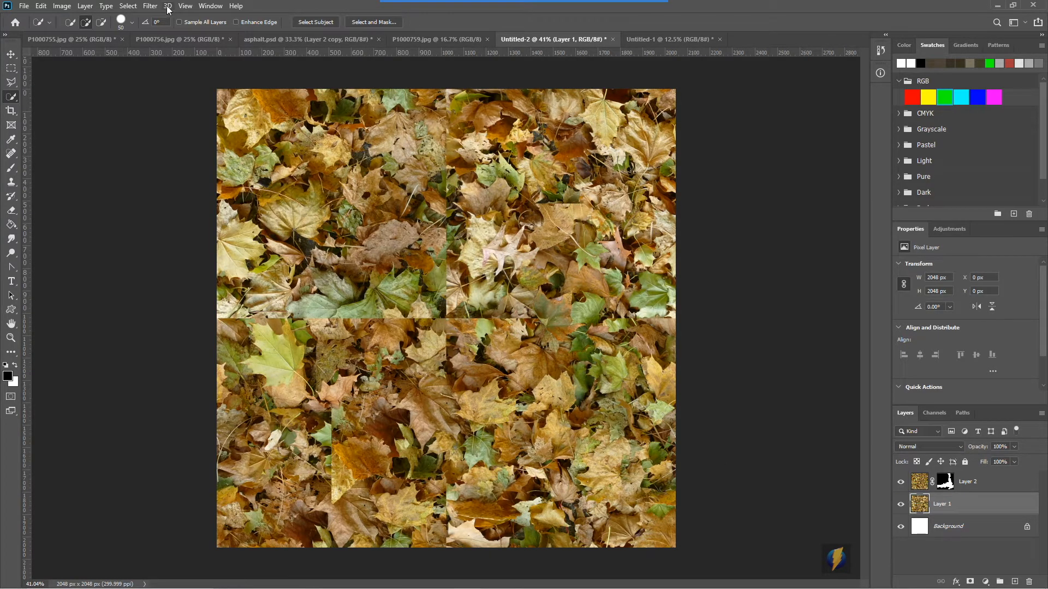
Offset Layer 1 by 512 px right and 512 px down with Wrap Around to match Layer 2.
click(150, 6)
mouse_move(179, 223)
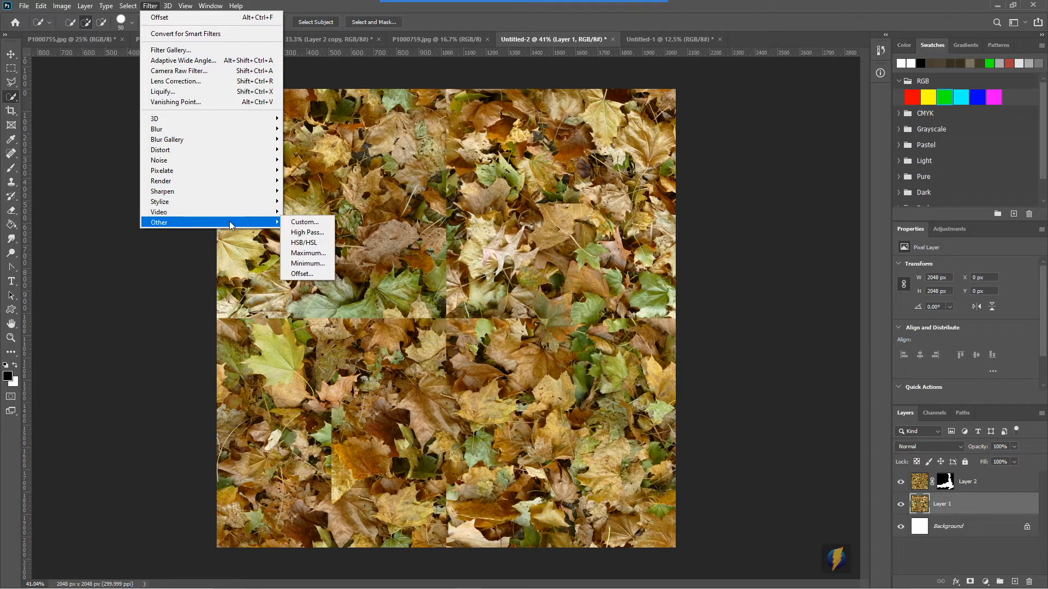
click(311, 266)
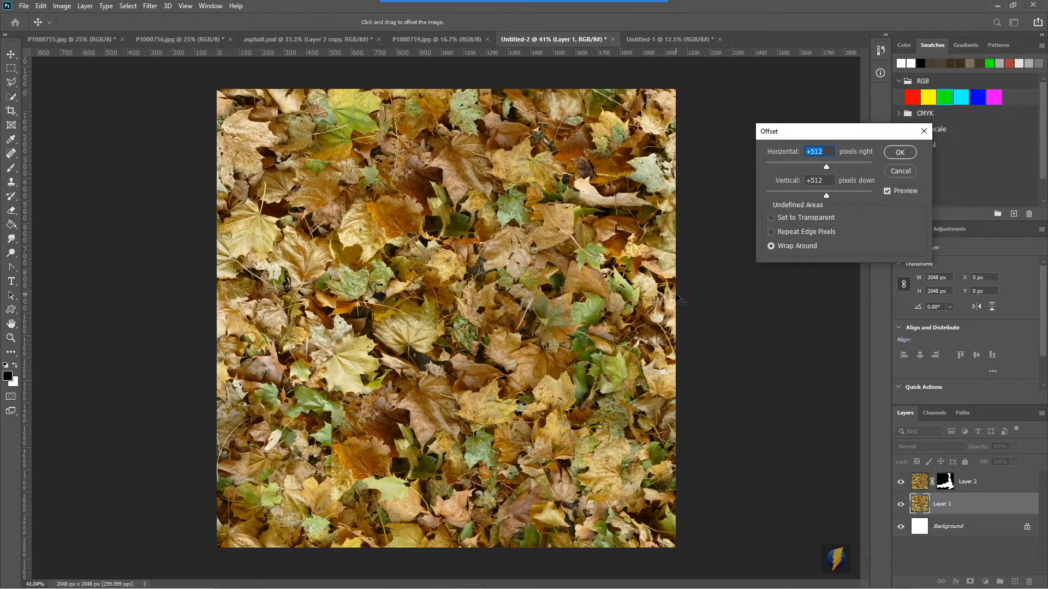
click(900, 152)
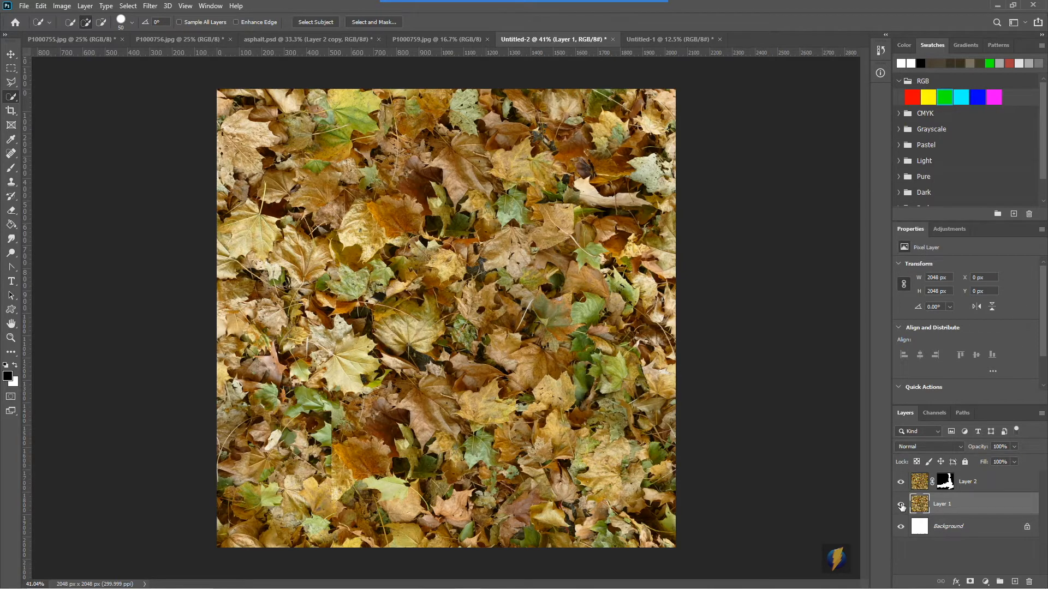
Hide Layer 1 and make the masked Layer 2 active.
click(901, 504)
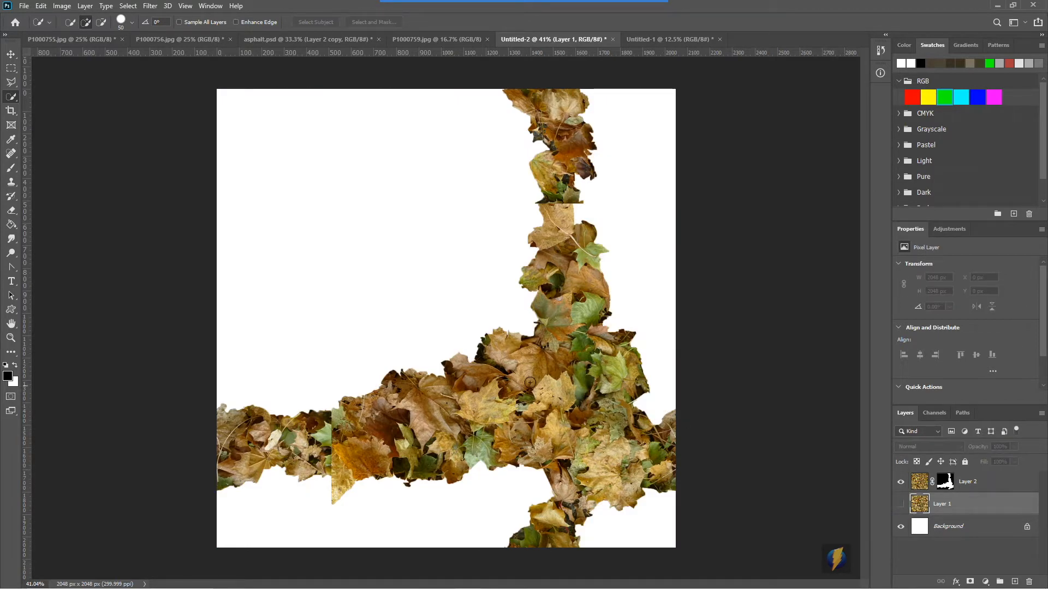
click(956, 490)
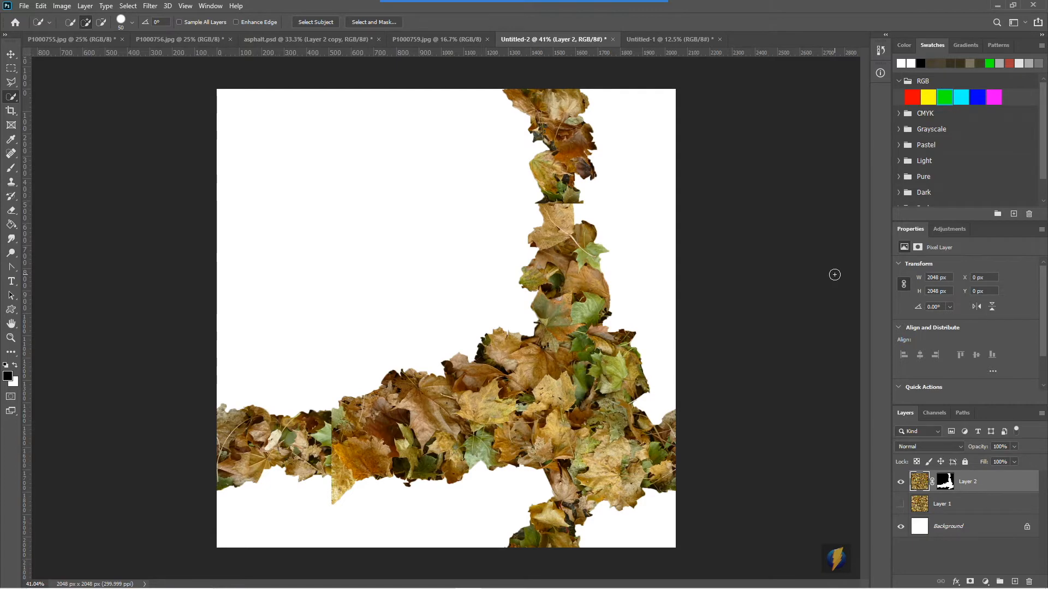
Paste the leaf photo as a new layer, scale it to 62.74% and position it to cover the whole canvas.
key(ctrl+v)
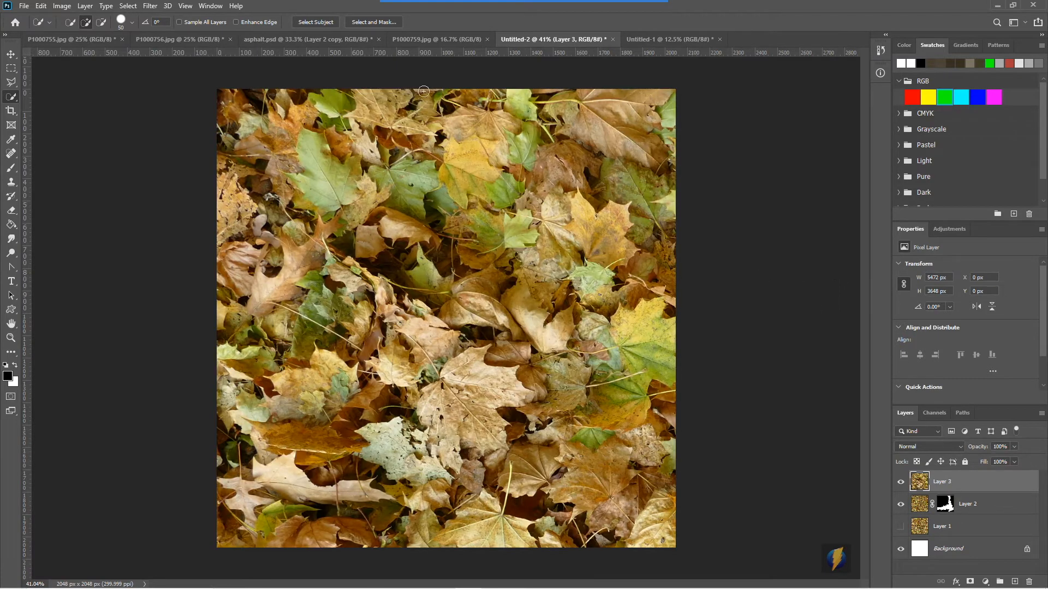
click(41, 6)
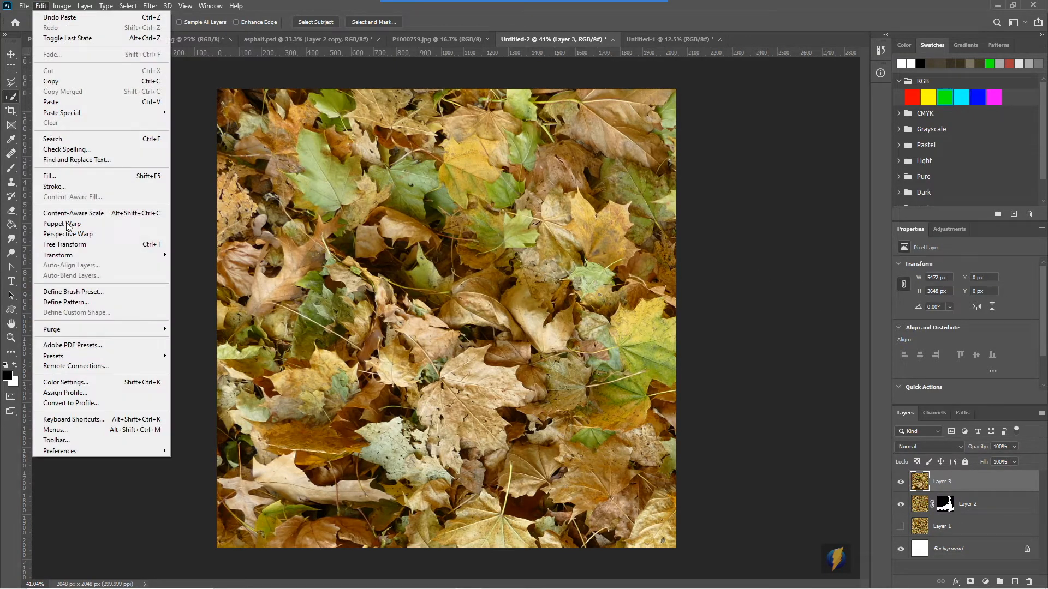
mouse_move(81, 257)
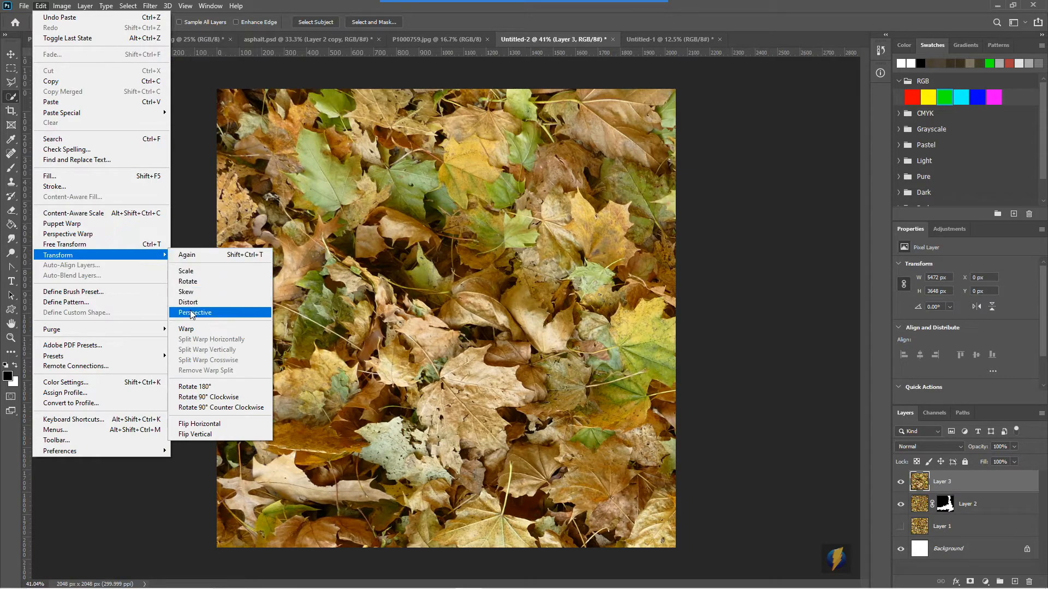
click(194, 272)
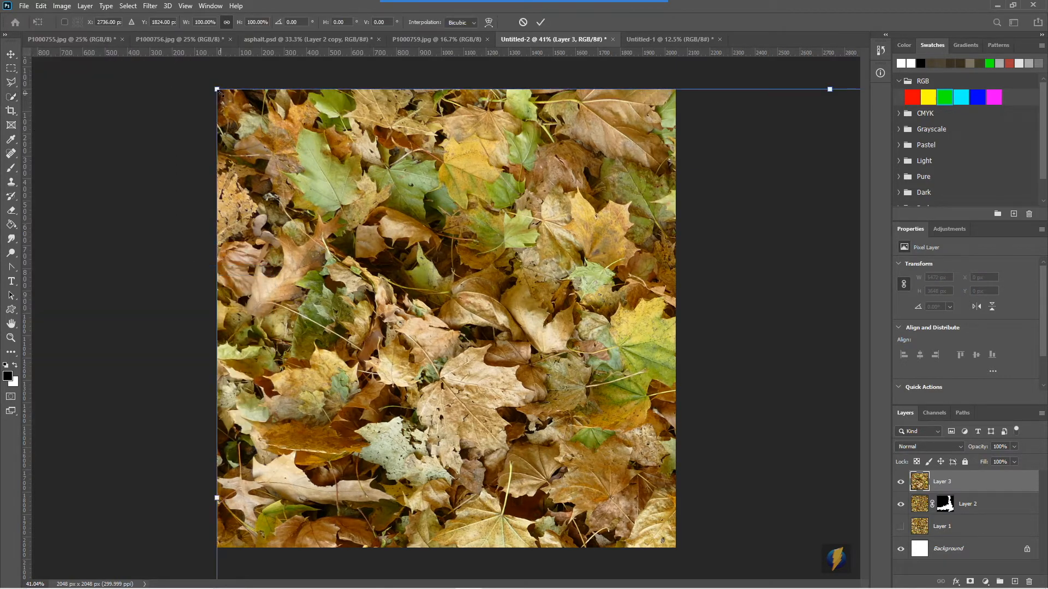
drag(217, 89, 116, 101)
drag(470, 331, 449, 301)
drag(543, 294, 472, 307)
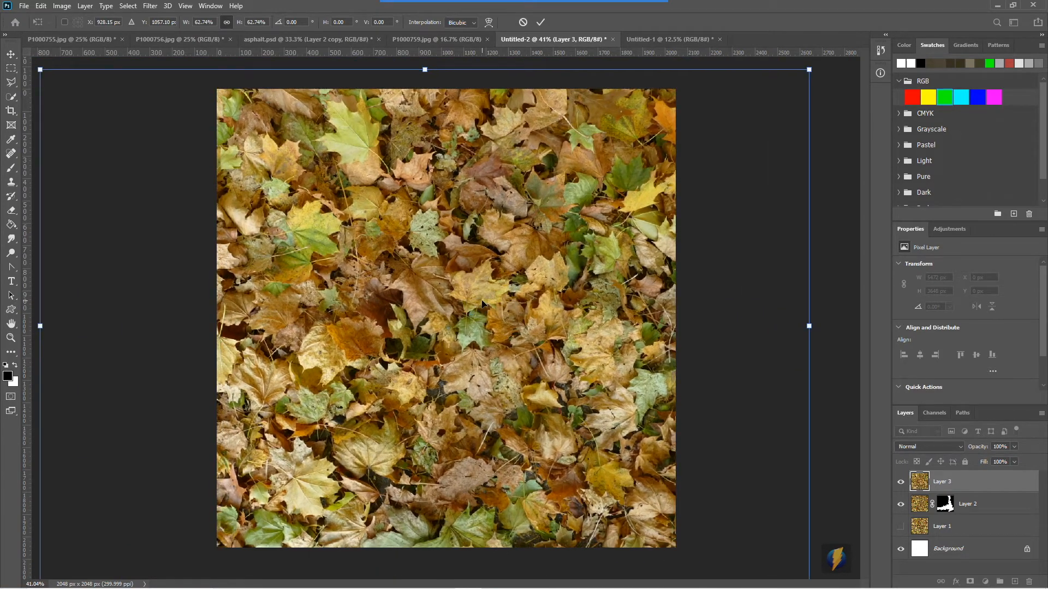
key(Return)
Quick-select a cluster of brown, yellow and green leaves about 554 x 526 px near the centre of Layer 3.
key(w)
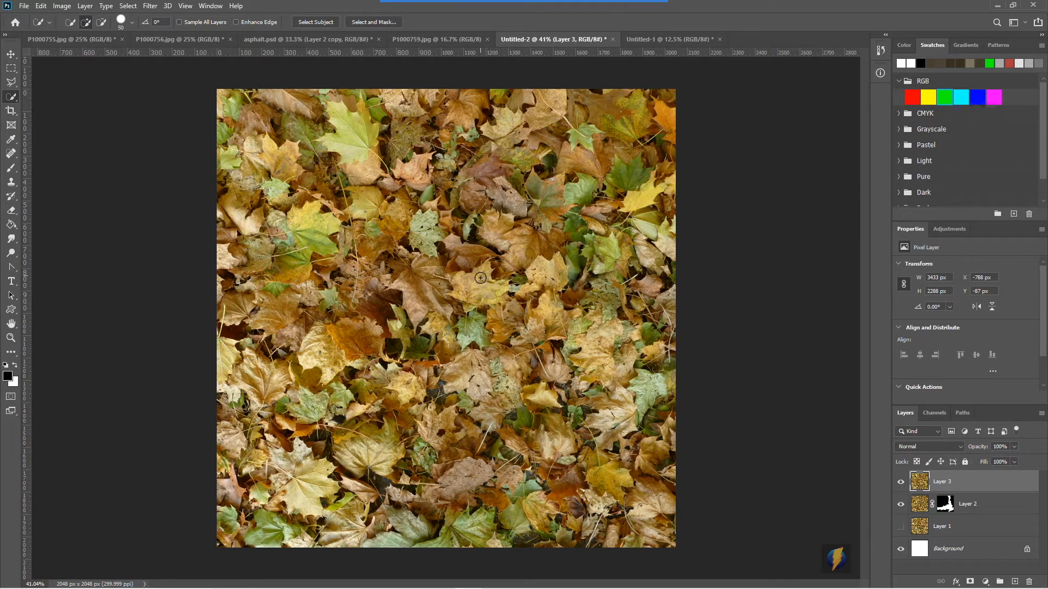
mouse_move(481, 282)
mouse_down()
mouse_move(461, 251)
mouse_move(418, 296)
mouse_move(440, 302)
mouse_up()
drag(484, 334, 487, 337)
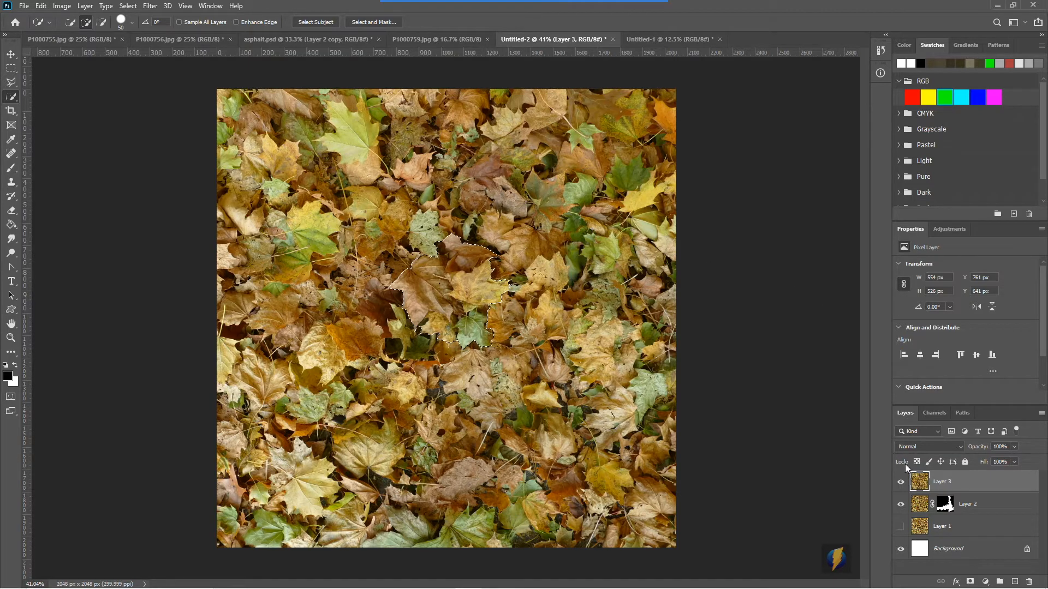
Hide Layer 3, put the copied leaf cluster on a new layer above Layer 2 and move it over the lower-left vertical seam.
click(901, 482)
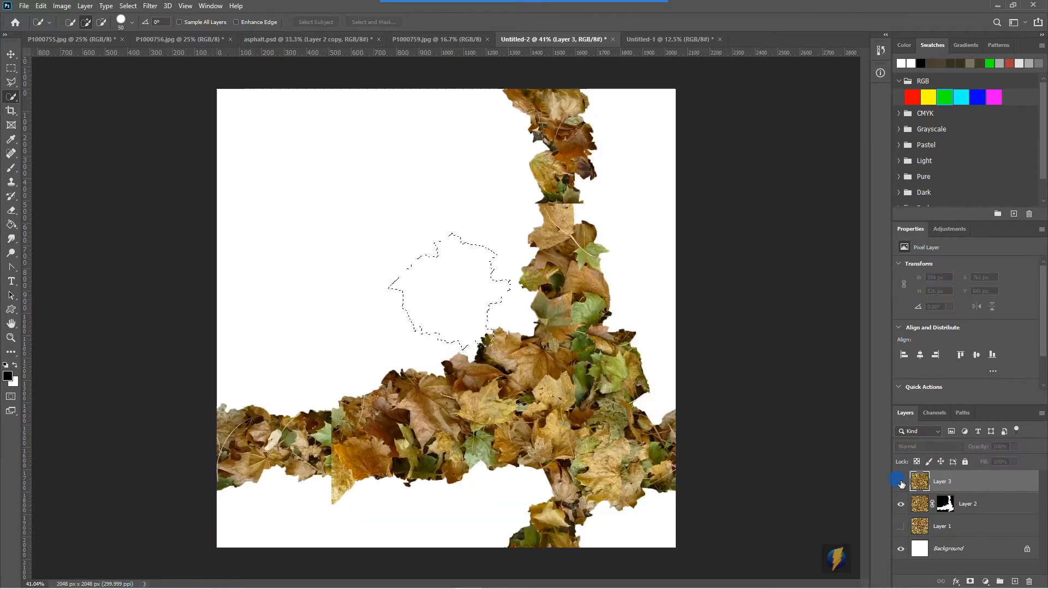
click(983, 510)
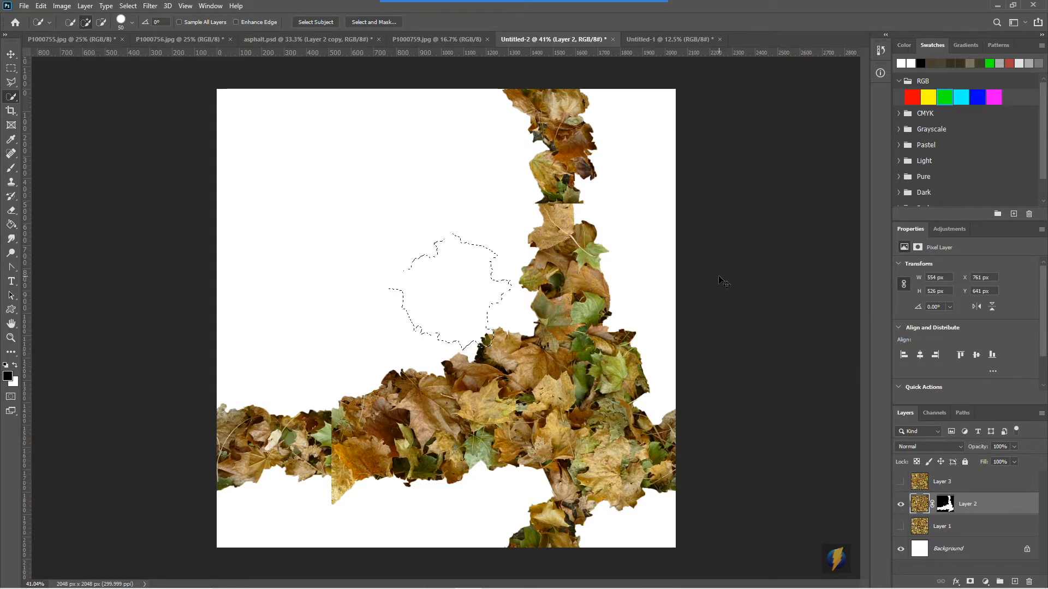
key(ctrl+j)
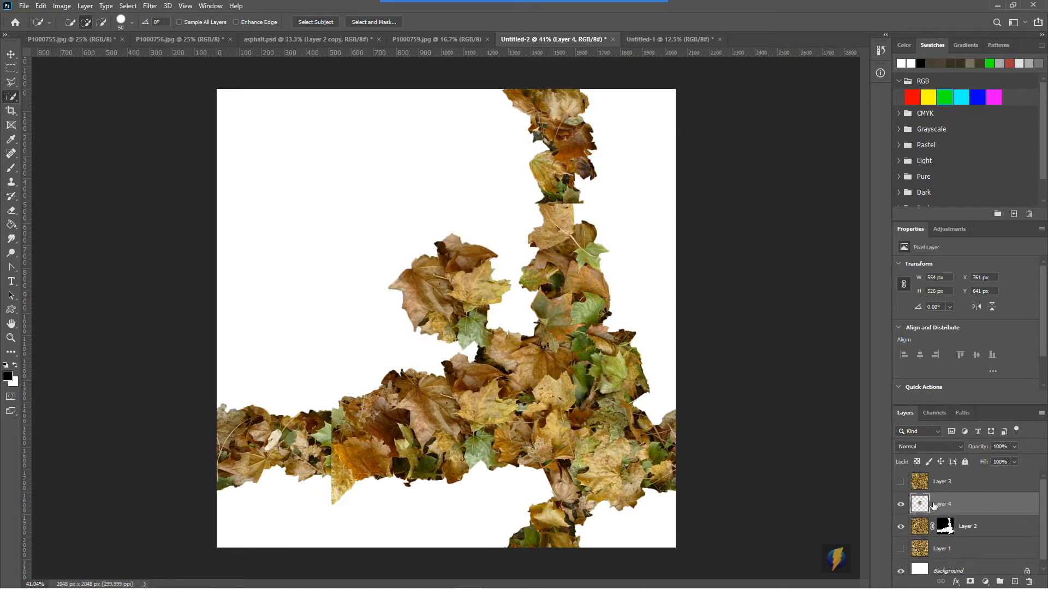
click(11, 54)
drag(452, 295, 334, 453)
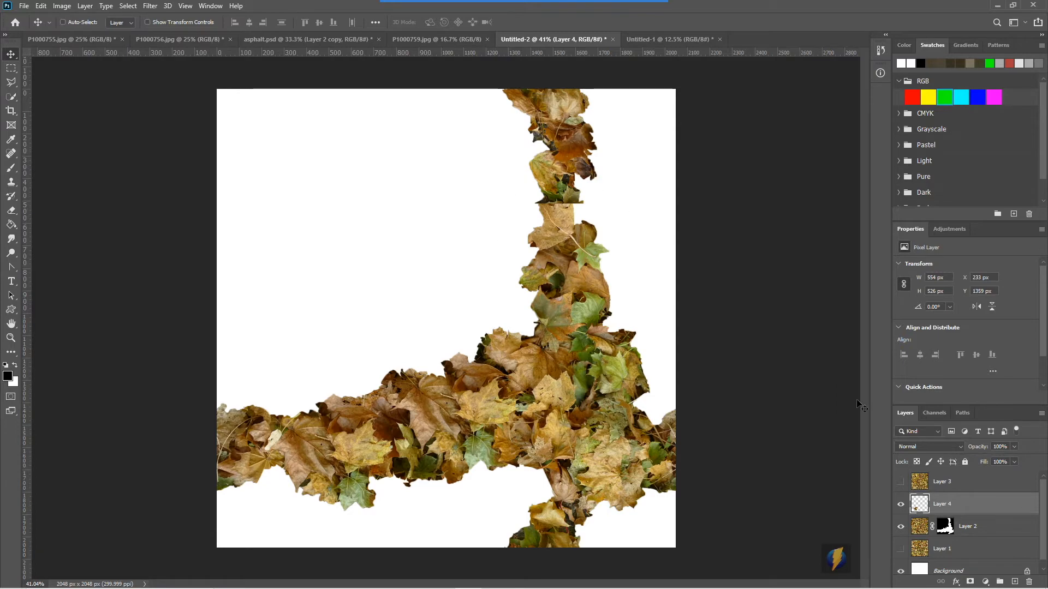
Show Layer 3 again and move its photo to about X -1293 px, Y 0 px to bring other leaves into view.
click(901, 482)
click(983, 482)
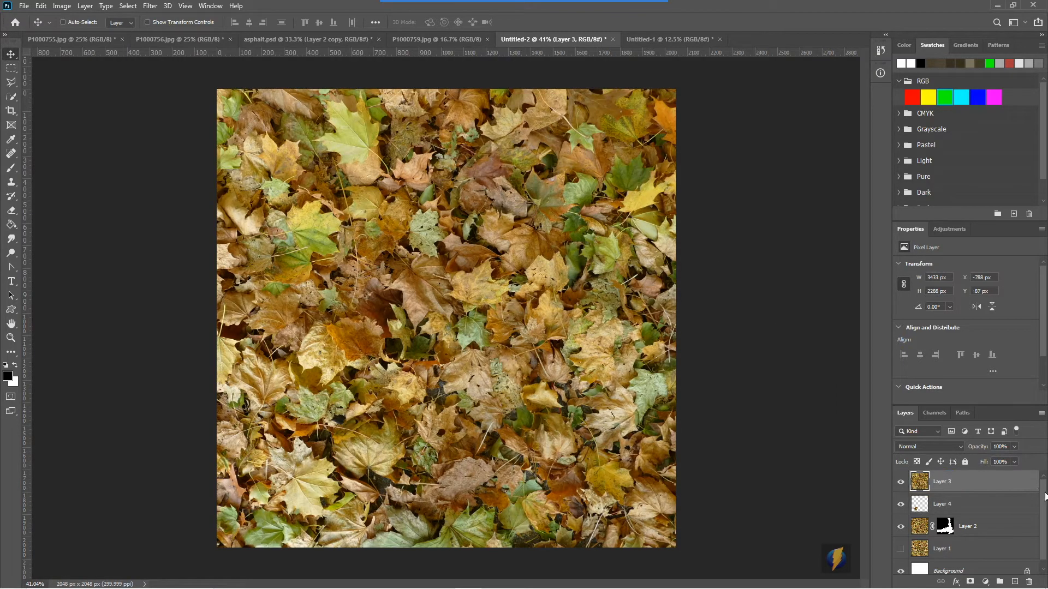
click(11, 96)
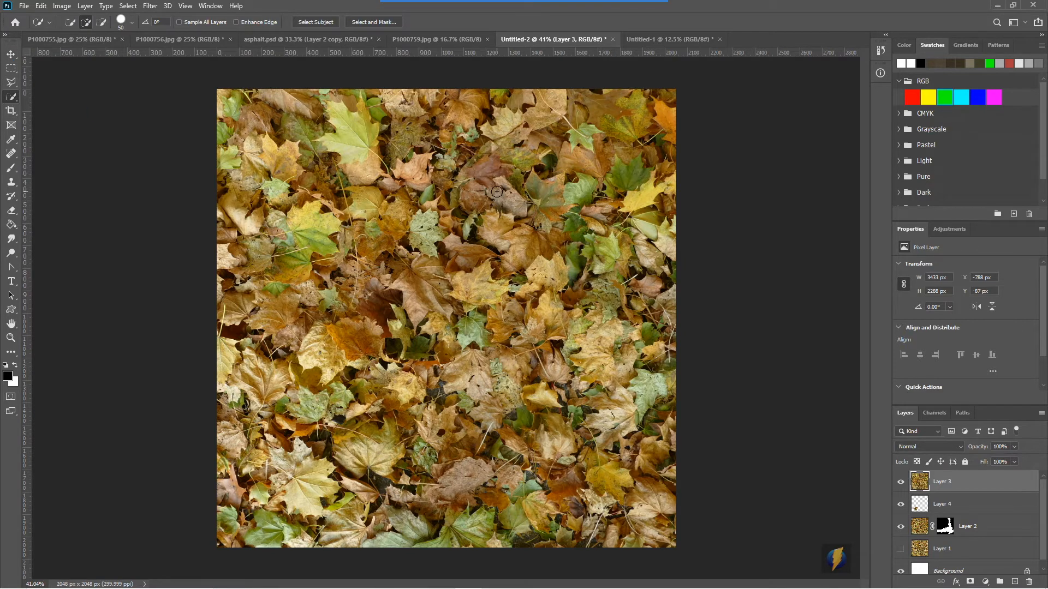
click(11, 54)
drag(360, 254, 241, 239)
drag(617, 224, 595, 265)
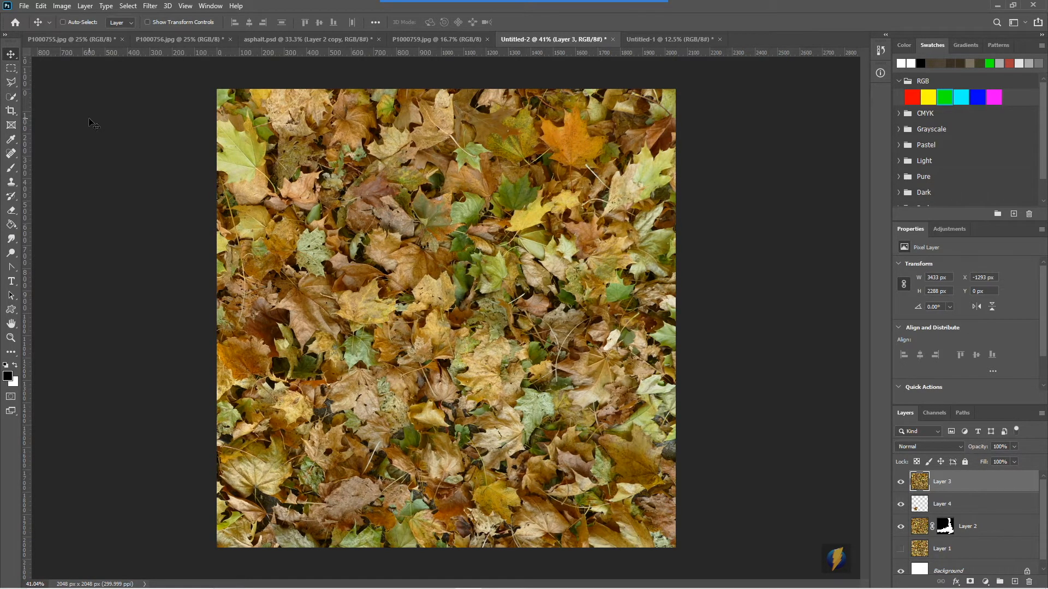
Quick-select the bright orange leaf and the leaves below it on Layer 3, an area about 406 x 434 px.
click(11, 96)
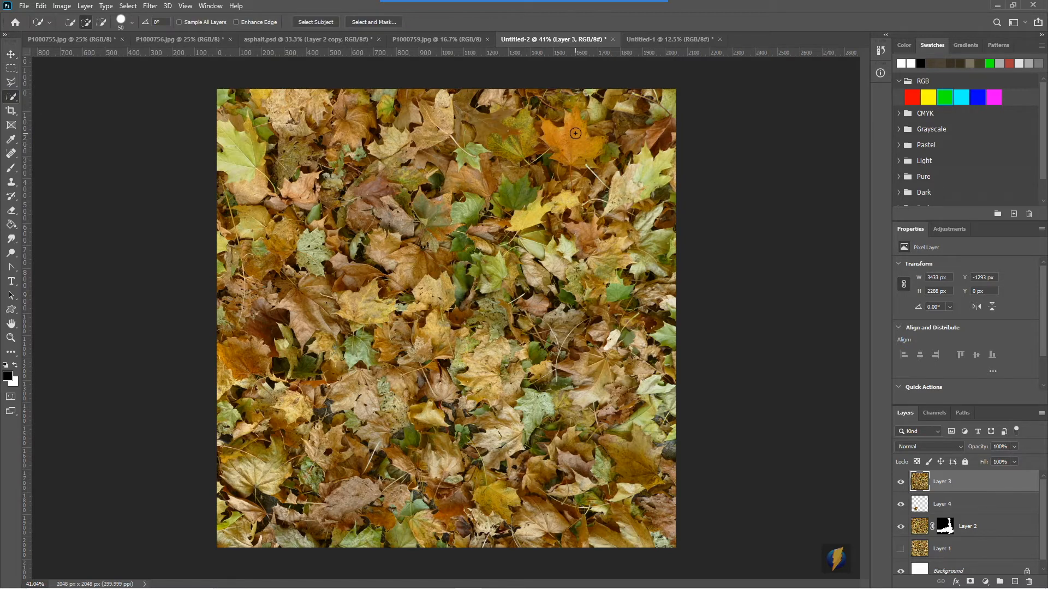
mouse_move(573, 123)
mouse_down()
mouse_move(565, 139)
mouse_move(578, 144)
mouse_up()
mouse_move(595, 174)
mouse_down()
mouse_move(597, 164)
mouse_move(693, 166)
mouse_move(795, 182)
mouse_up()
Hide Layer 3, paste the orange leaf cluster above Layer 4 and move it over the horizontal seam in the upper leaf column.
click(900, 481)
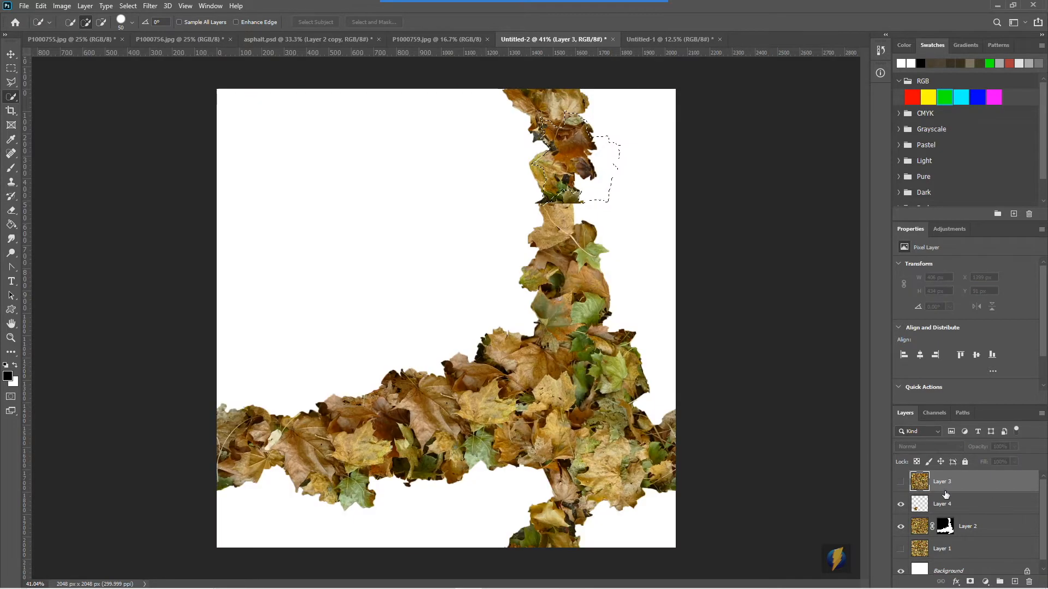
click(969, 507)
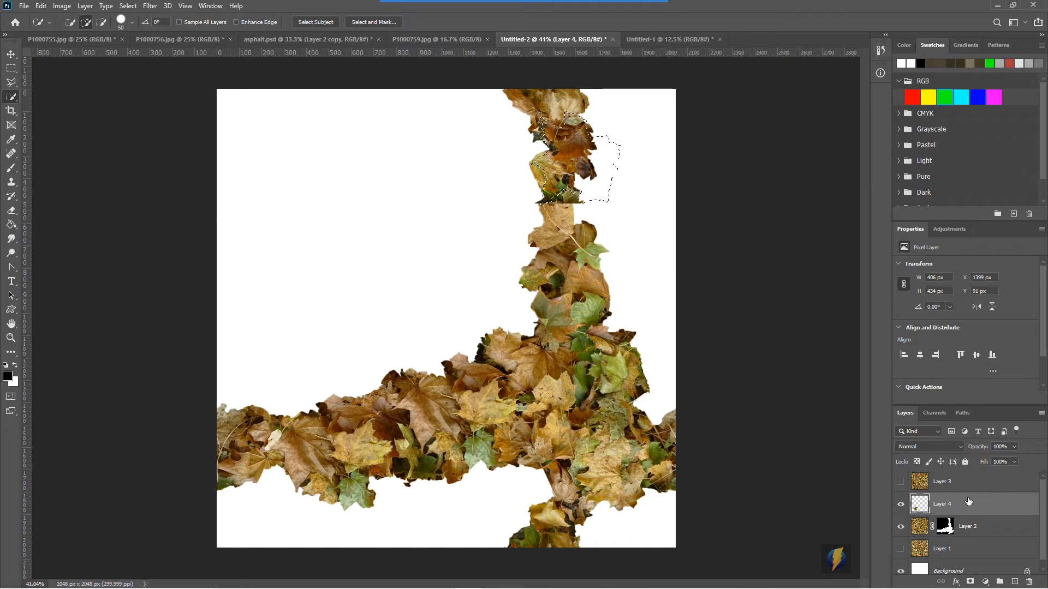
key(ctrl+v)
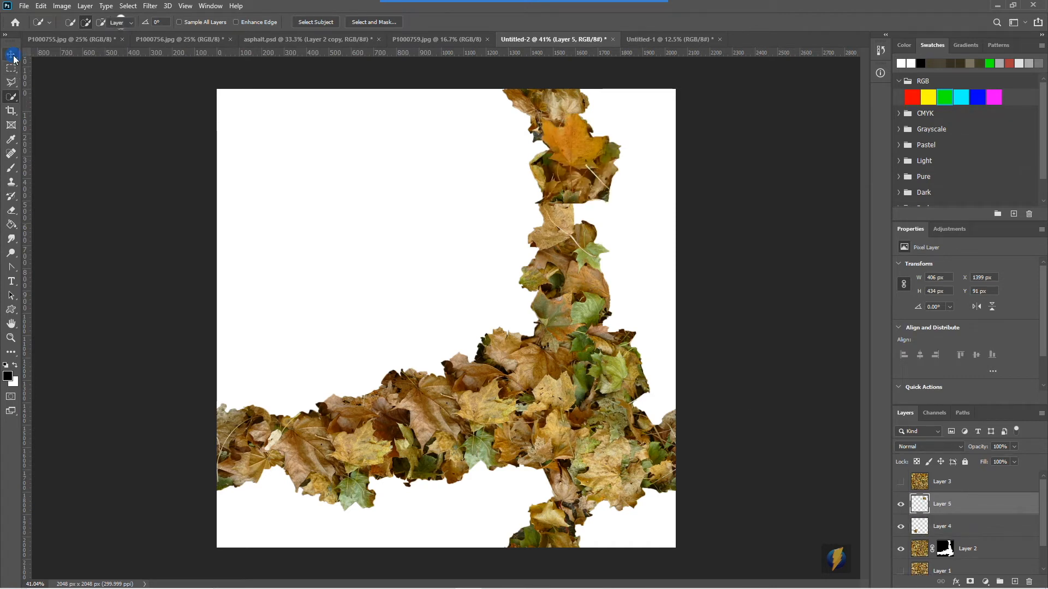
click(11, 54)
drag(586, 168, 559, 206)
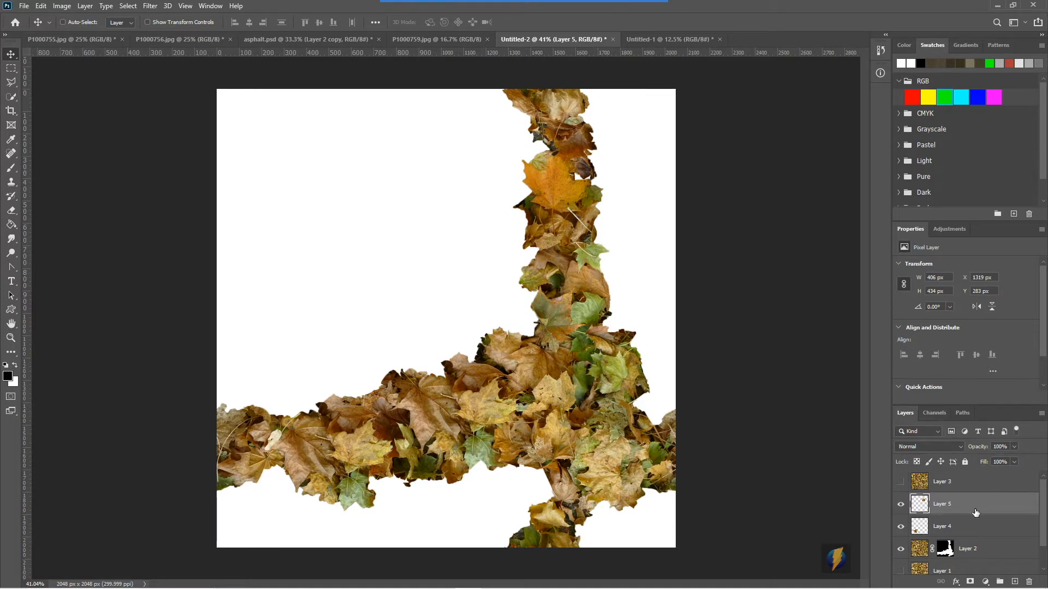
Show Layer 1 beneath the seam patches and enlarge the layer list to fit all layers.
scroll(975, 513, down, 1)
click(901, 549)
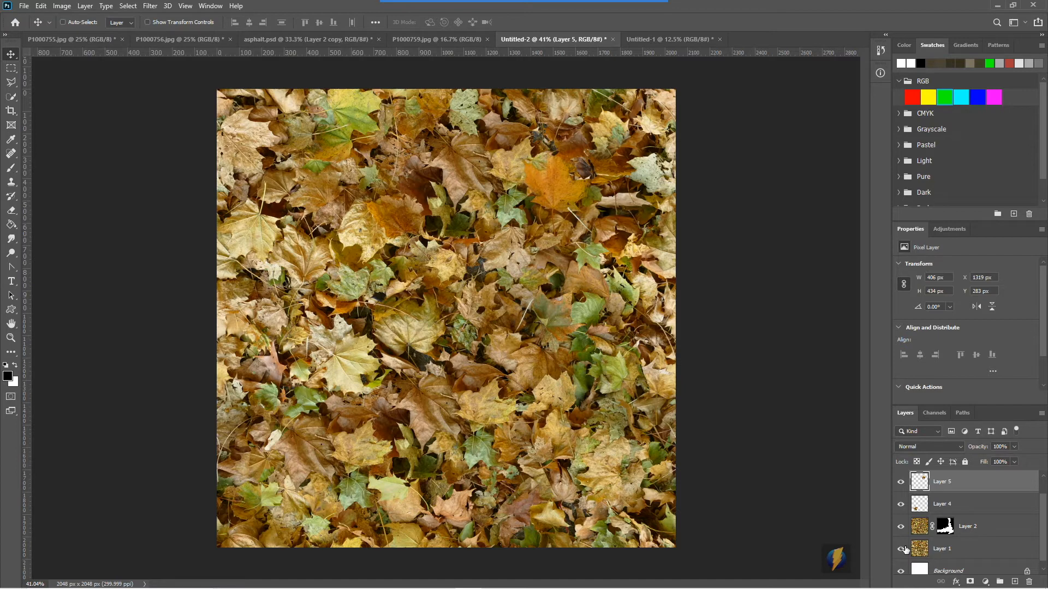
scroll(958, 539, up, 1)
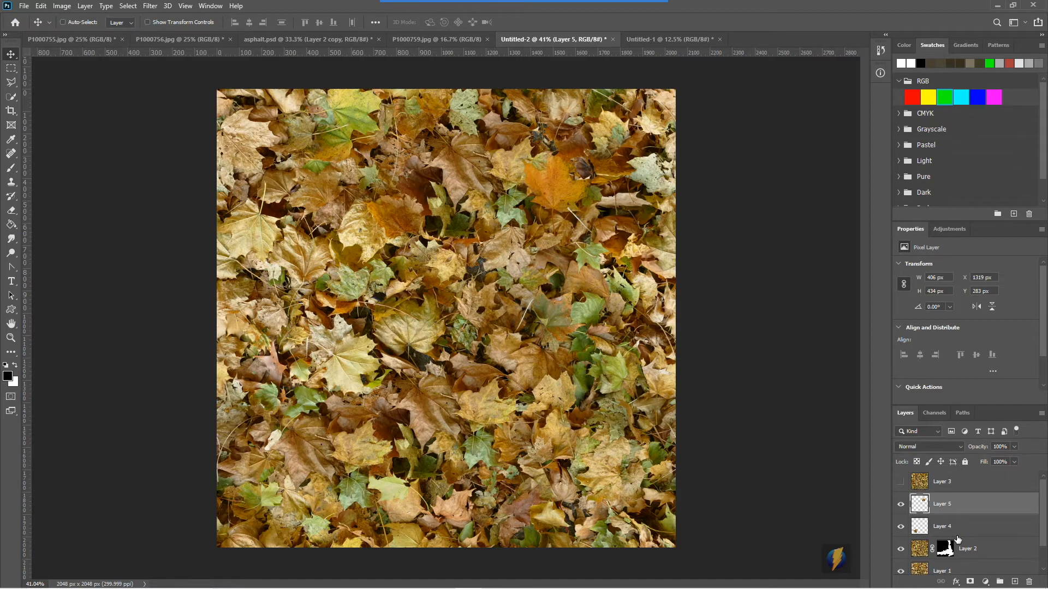
scroll(958, 539, down, 1)
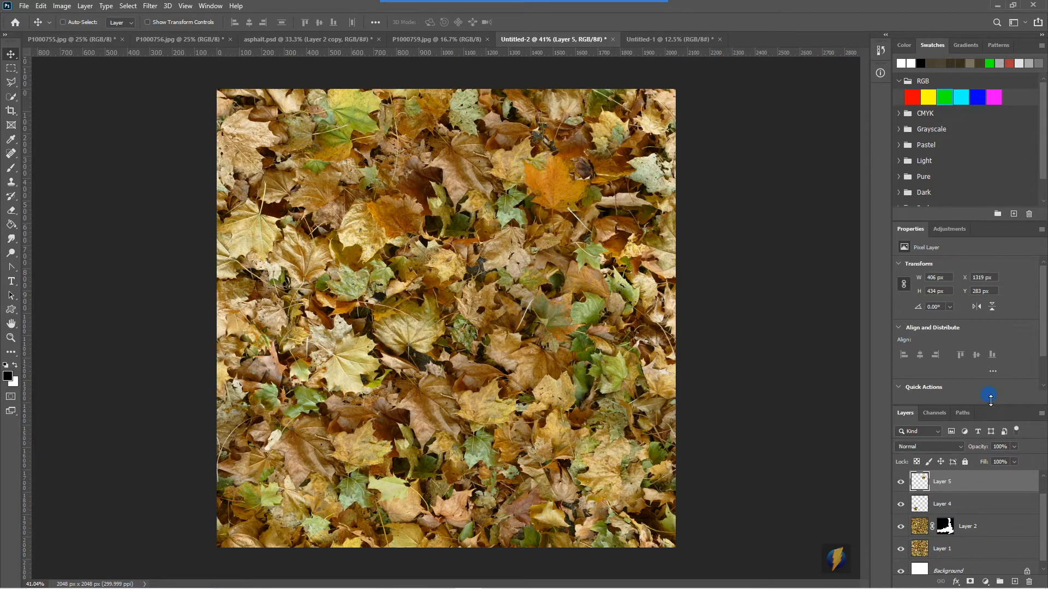
drag(990, 398, 991, 327)
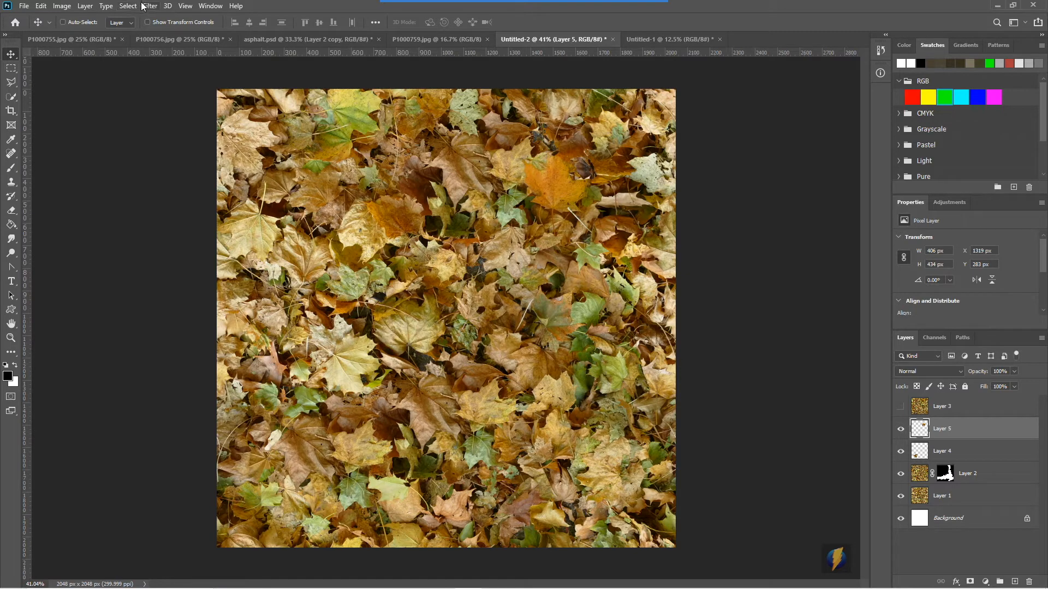
Flatten the image into a single background layer, discarding the hidden Layer 3.
click(86, 6)
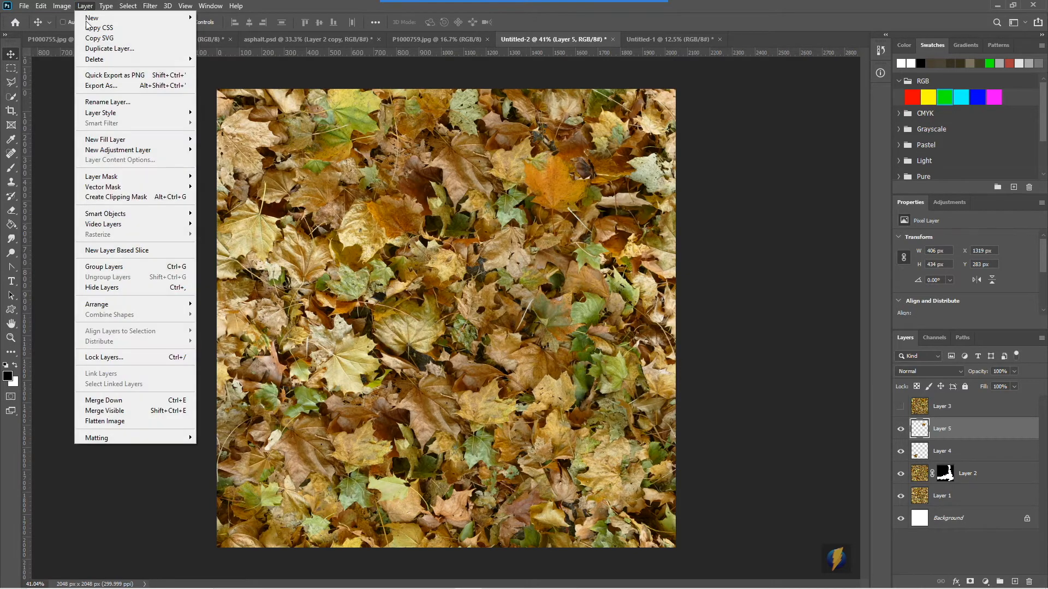
click(100, 422)
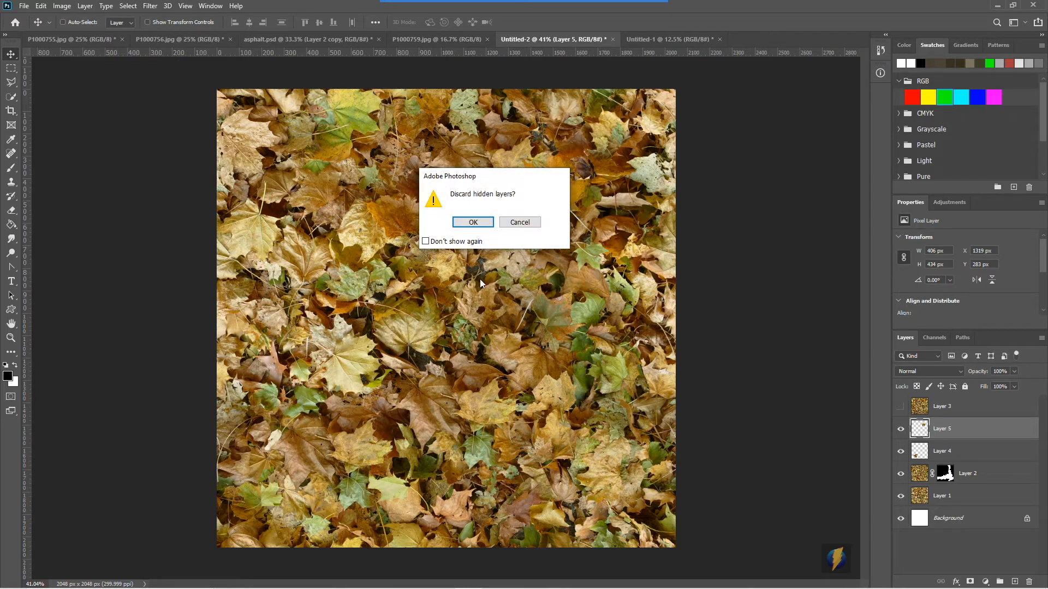
click(472, 222)
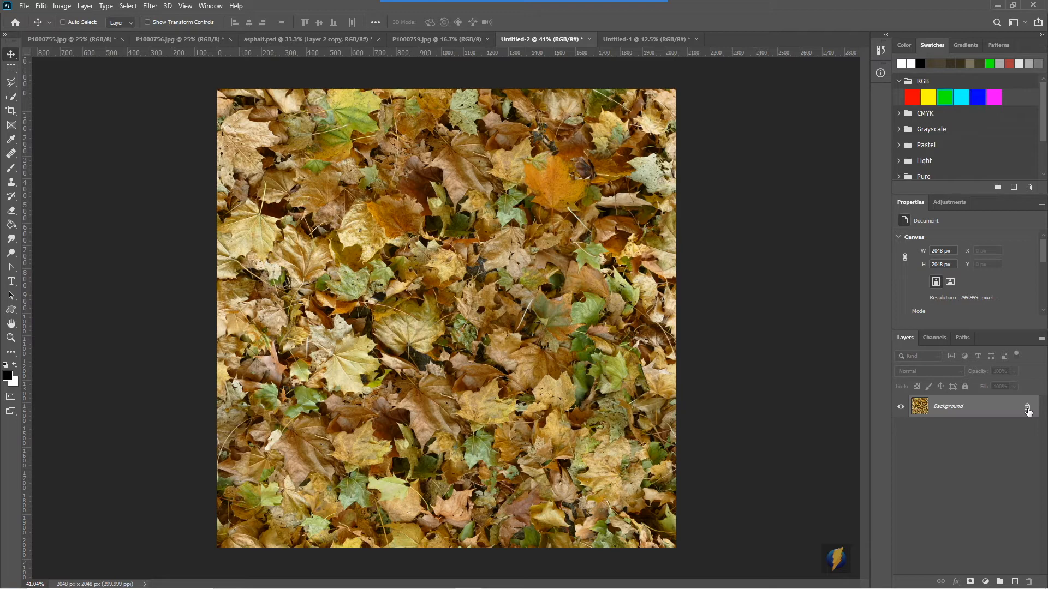
Copy the entire flattened texture into the blank 6144 x 6144 px Untitled-1 document and align it with the canvas's top-left corner.
click(128, 6)
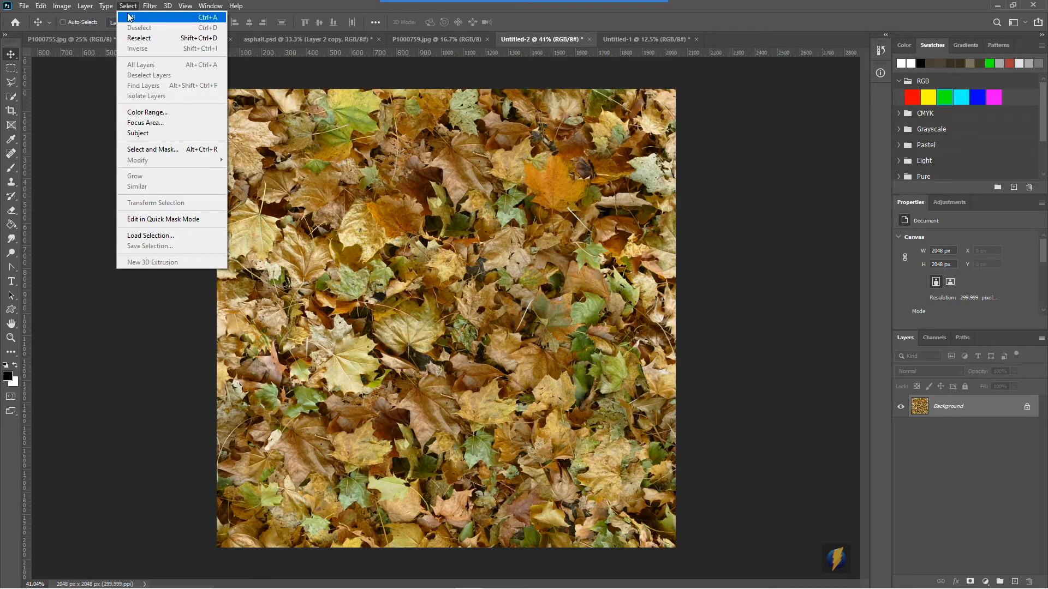
click(131, 18)
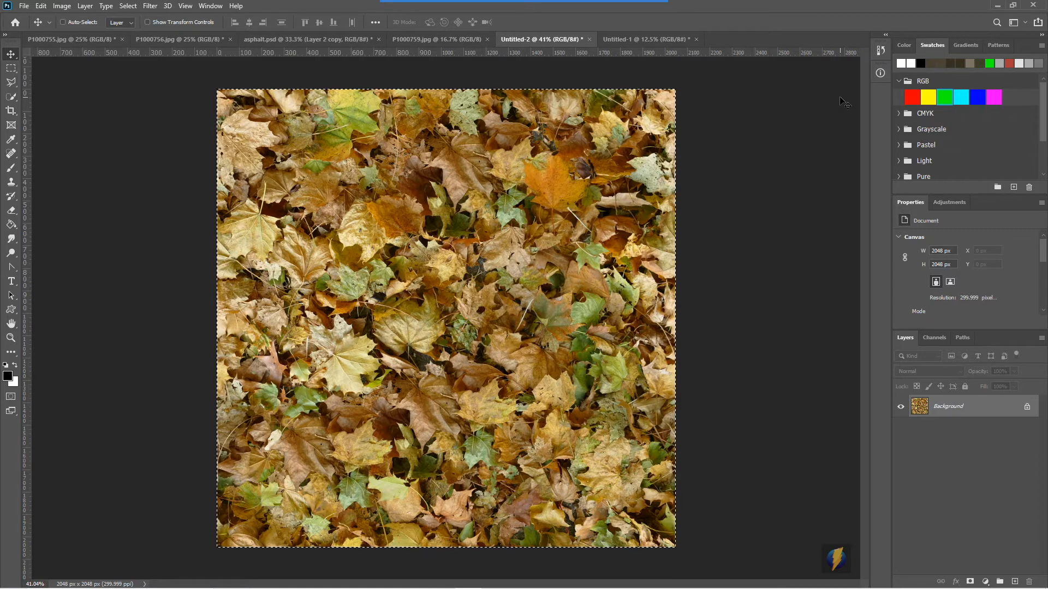
click(653, 41)
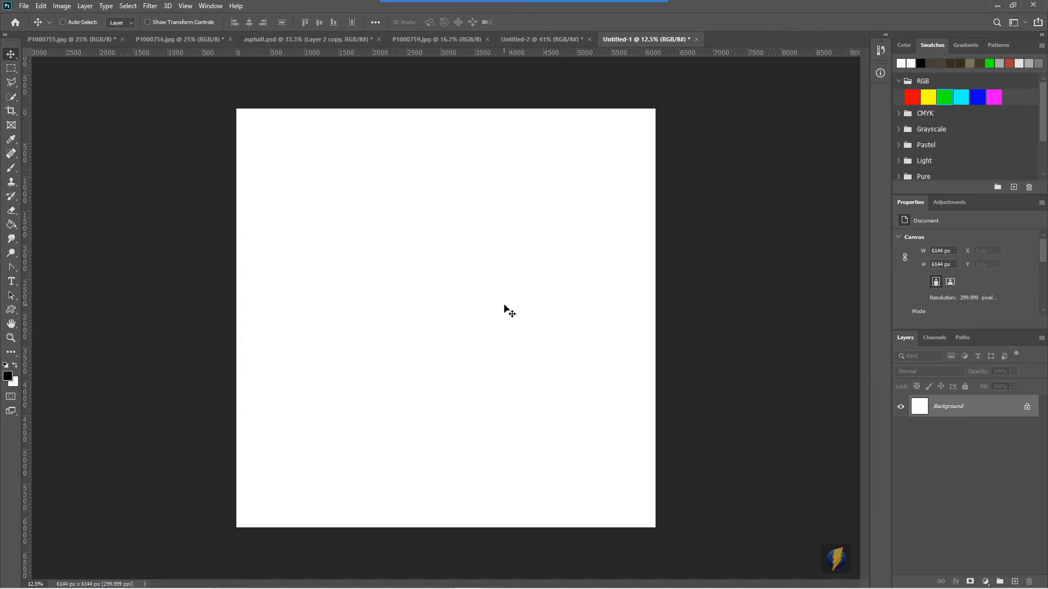
key(ctrl+v)
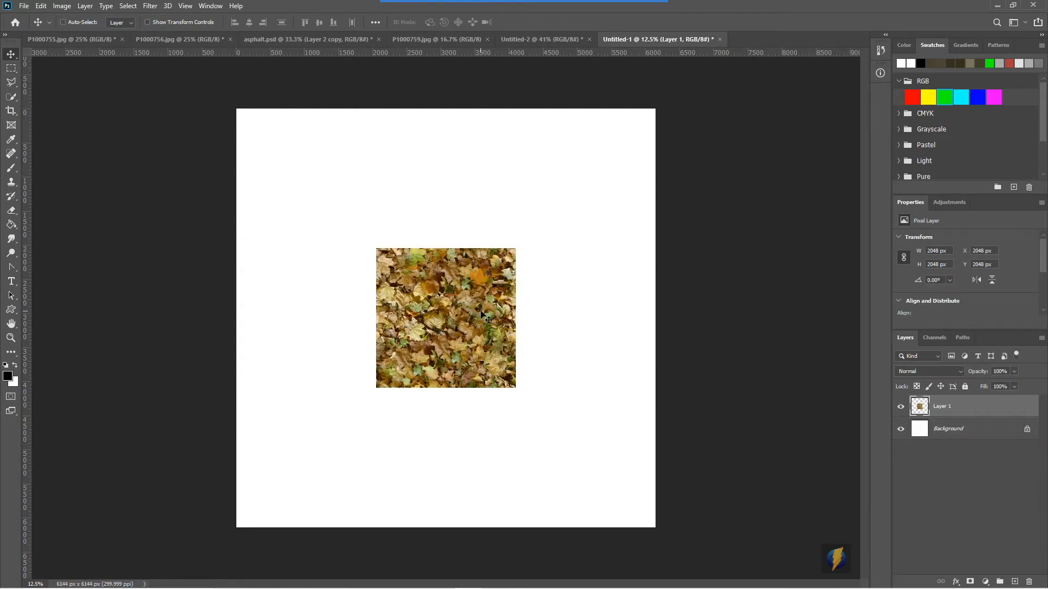
drag(475, 339, 334, 198)
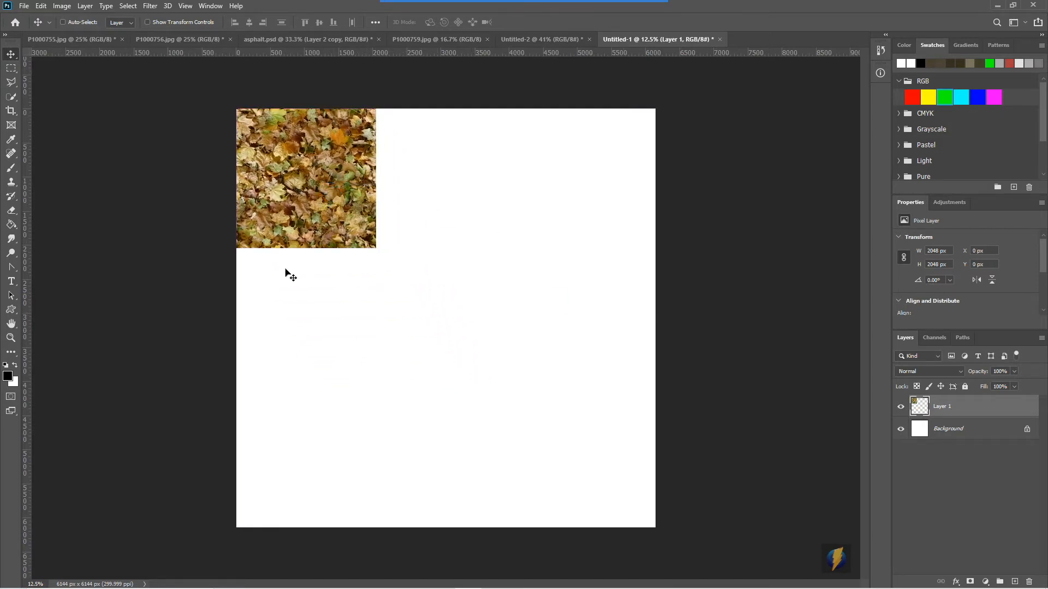
Duplicate the leaf tile and place the copy flush against the original's right edge at X 2048 px, Y 0 px.
click(11, 338)
drag(292, 208, 339, 191)
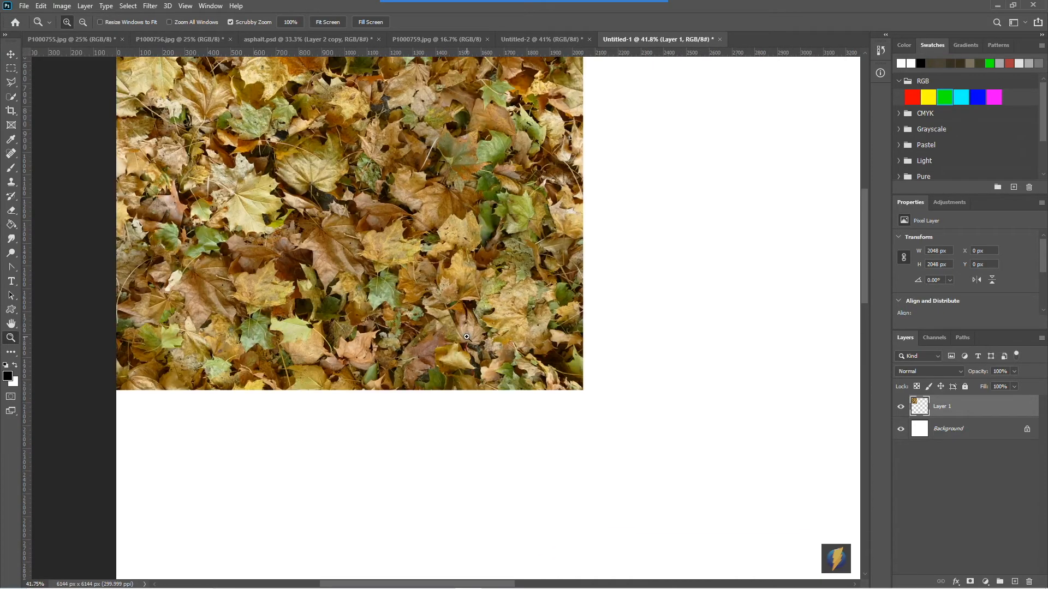
key(v)
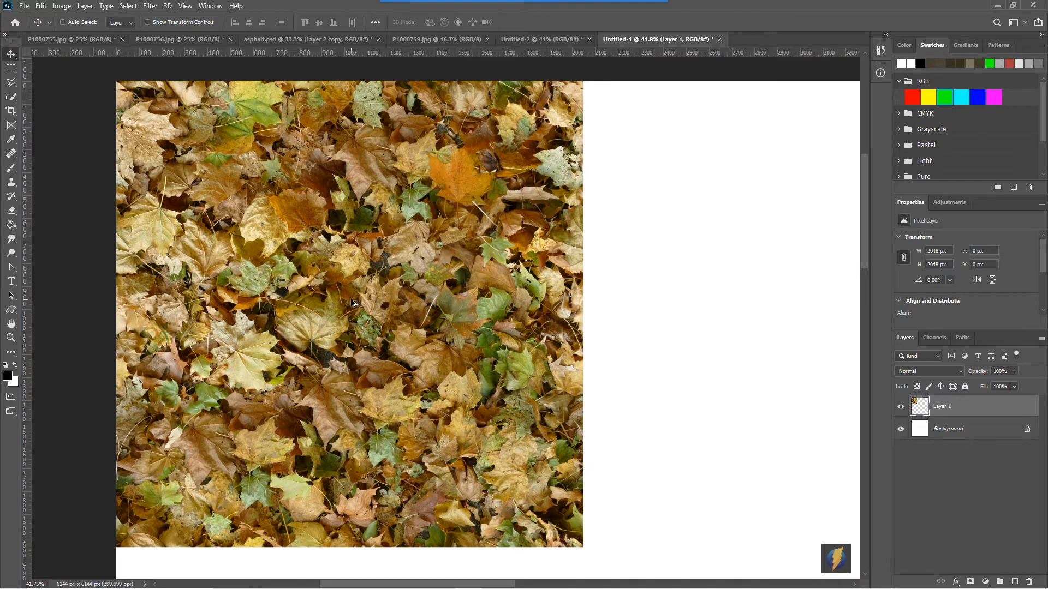
drag(348, 304, 817, 300)
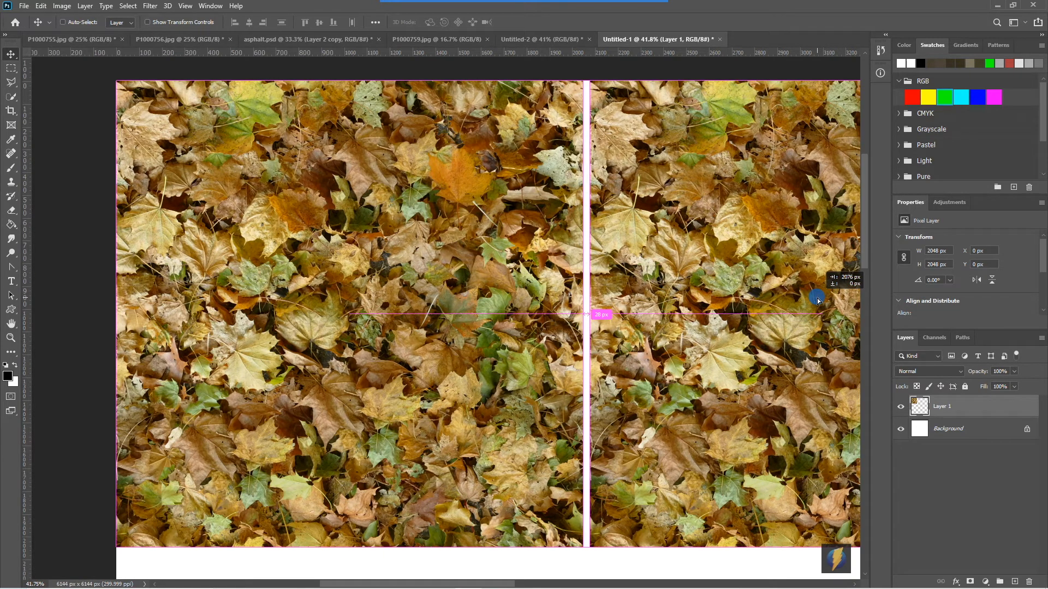
drag(818, 300, 811, 300)
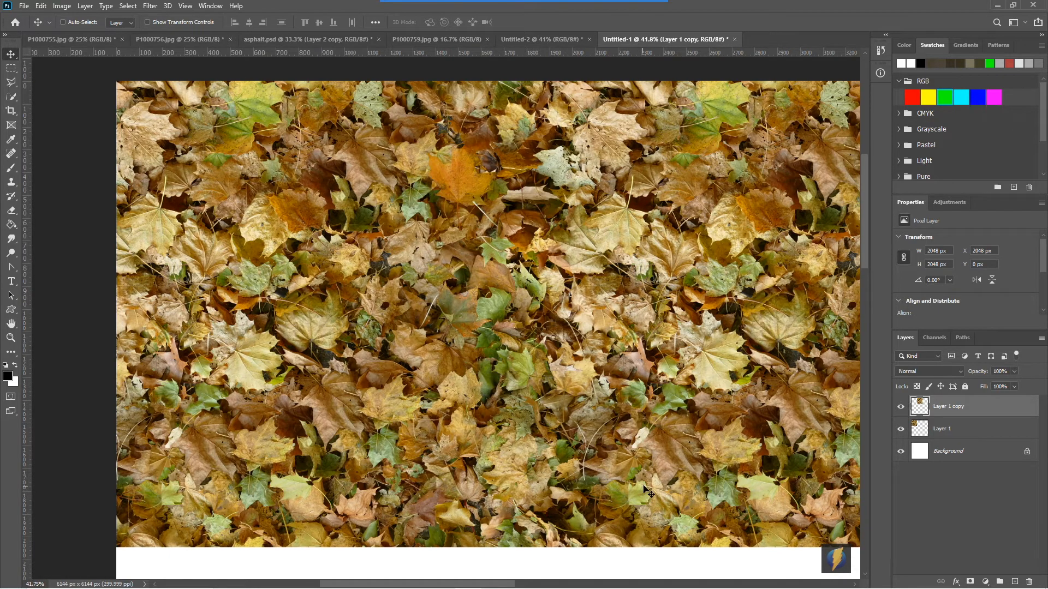
scroll(624, 423, down, 5)
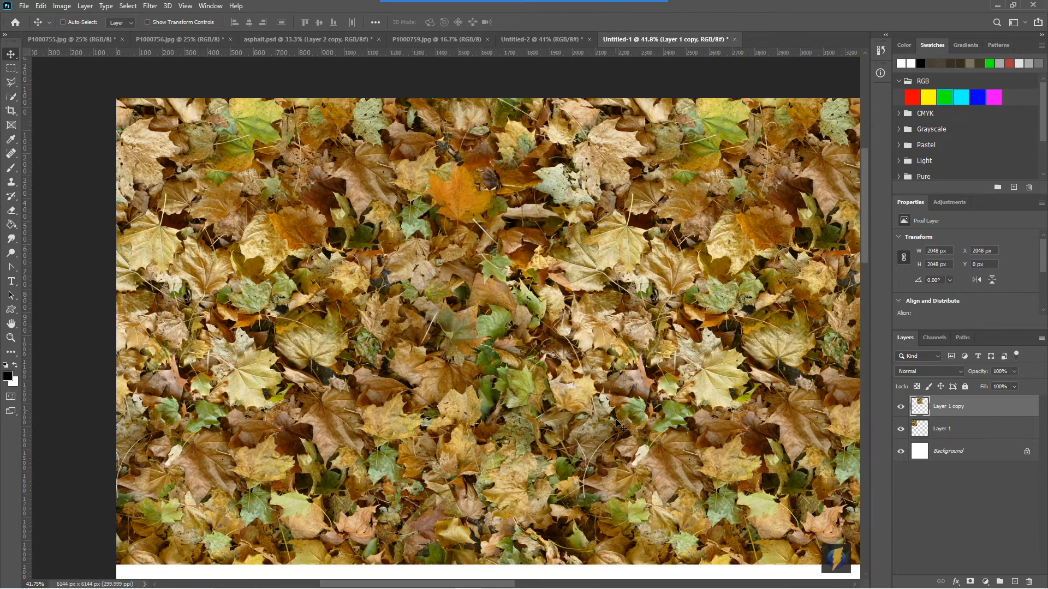
scroll(623, 422, down, 7)
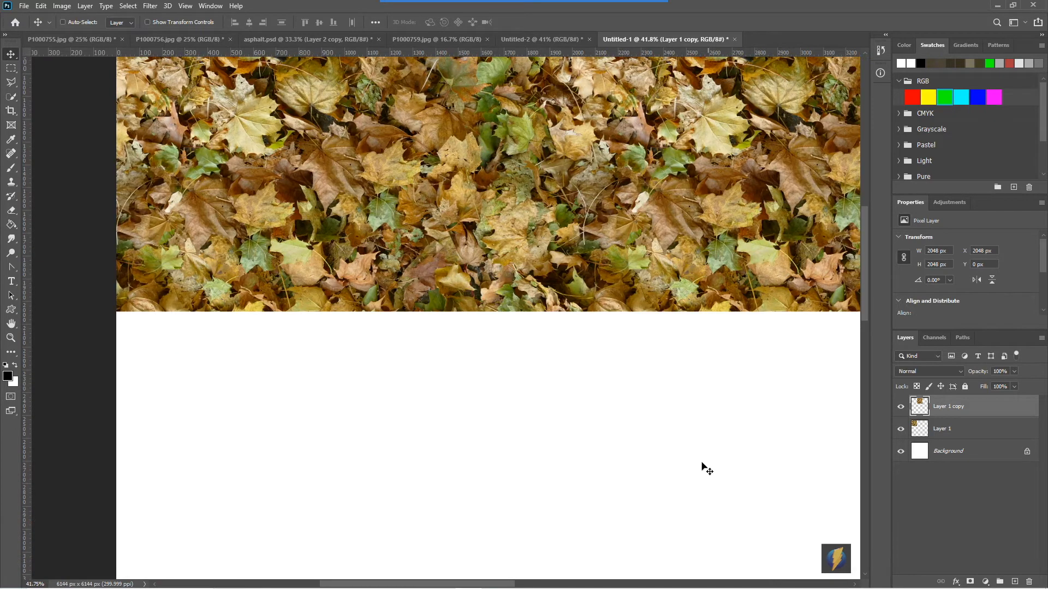
drag(513, 582, 553, 574)
drag(537, 201, 556, 310)
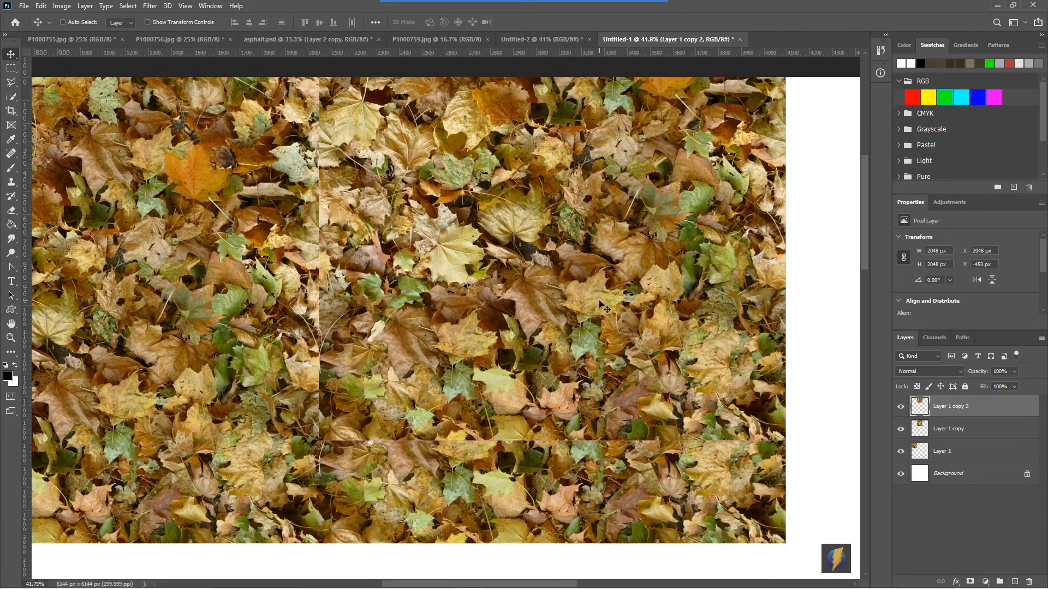
key(ctrl+z)
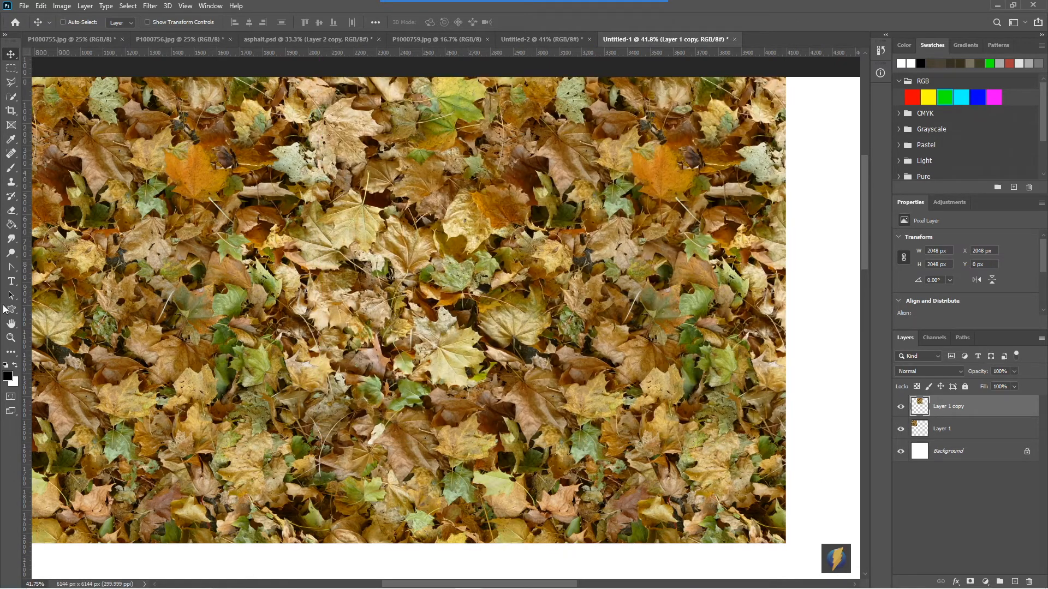
Duplicate the second leaf tile and place the copy flush beneath it at X 2048 px, Y 2048 px.
click(11, 338)
alt+click(365, 340)
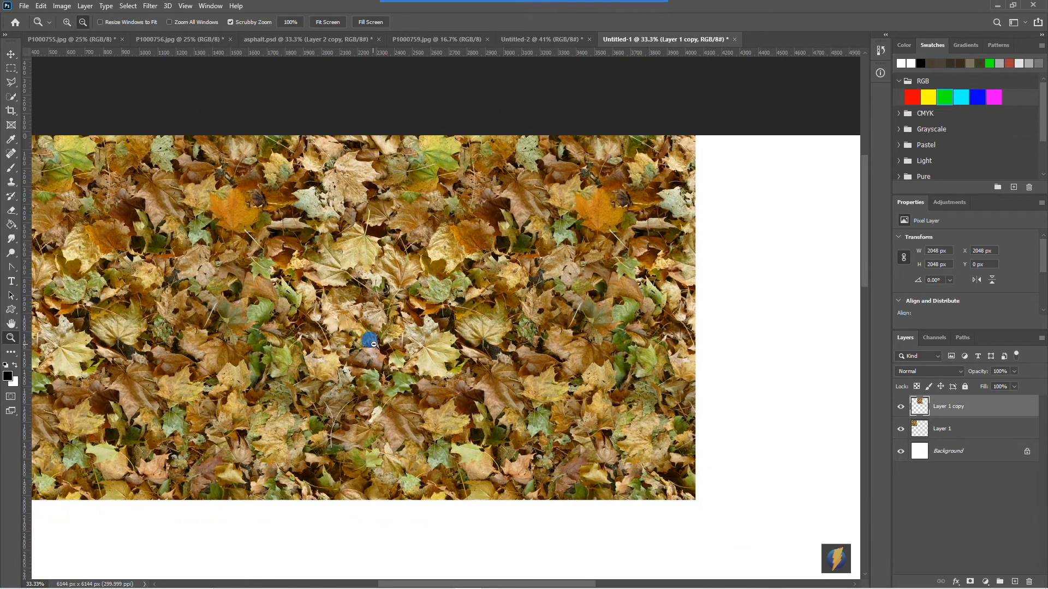
alt+click(367, 340)
alt+click(374, 344)
scroll(518, 379, down, 5)
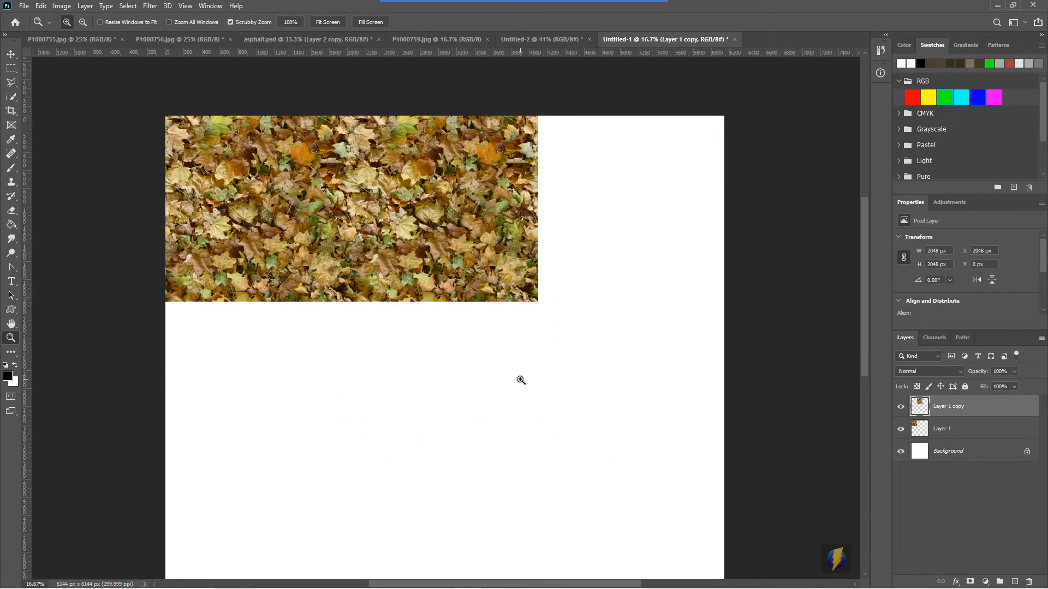
scroll(517, 379, down, 2)
click(11, 54)
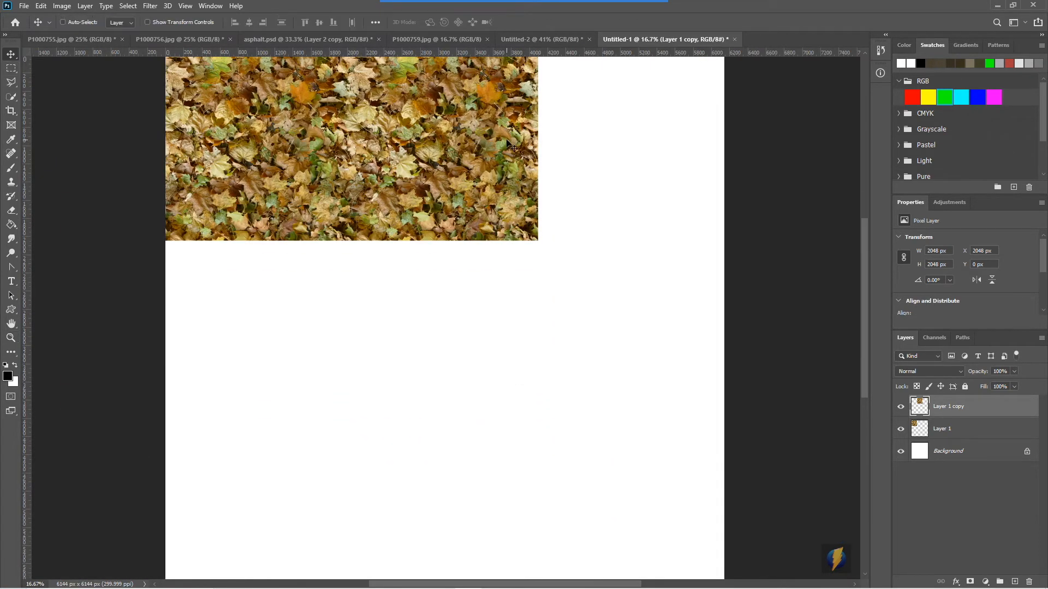
drag(463, 130, 469, 312)
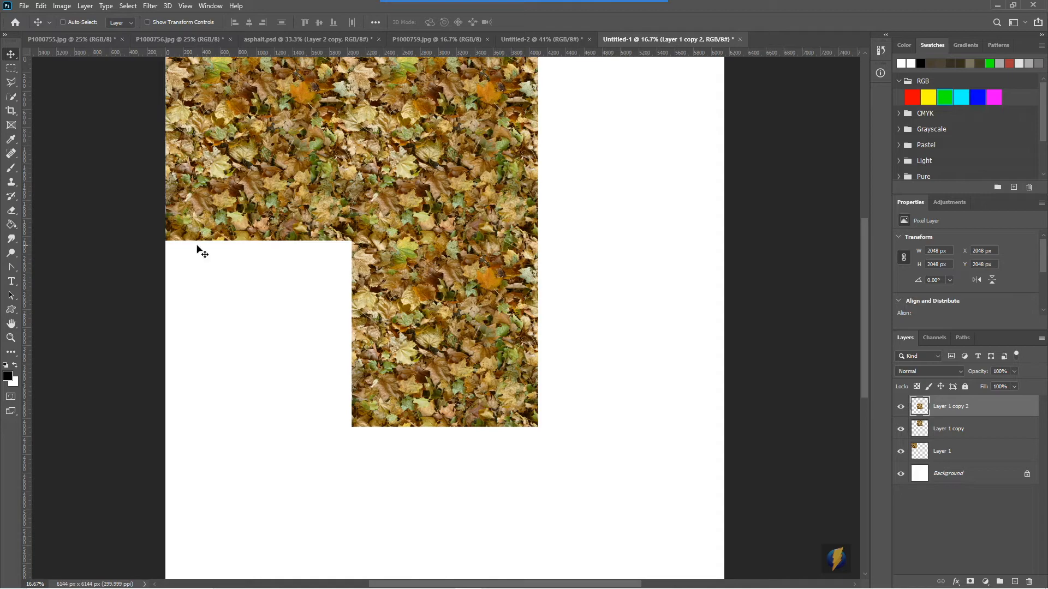
Duplicate the leaf tile into all remaining empty positions, edge to edge, so a 3 x 3 grid fills the canvas.
click(15, 338)
drag(491, 236, 588, 234)
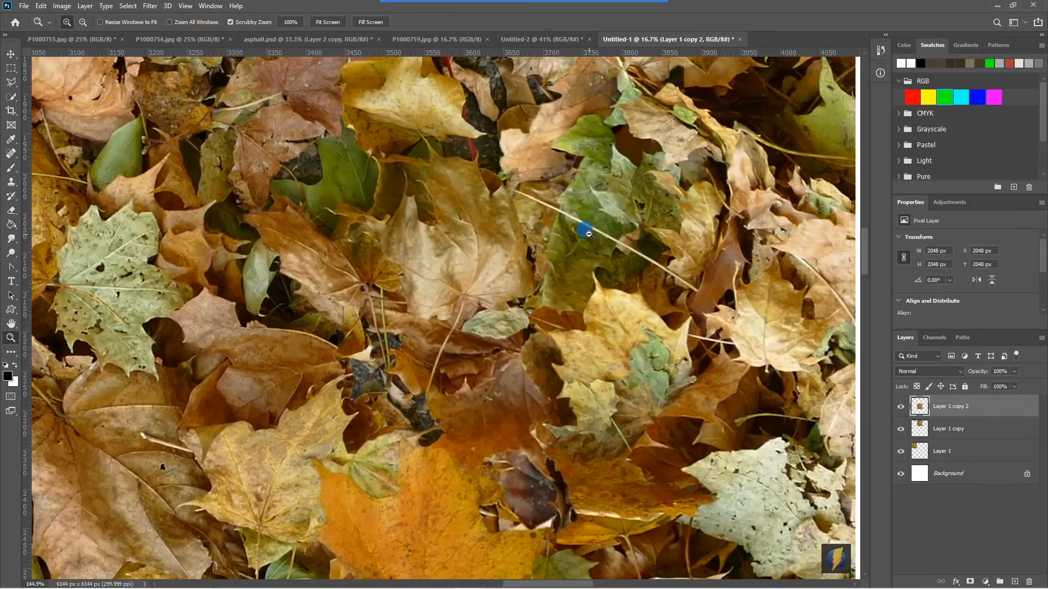
drag(588, 234, 494, 237)
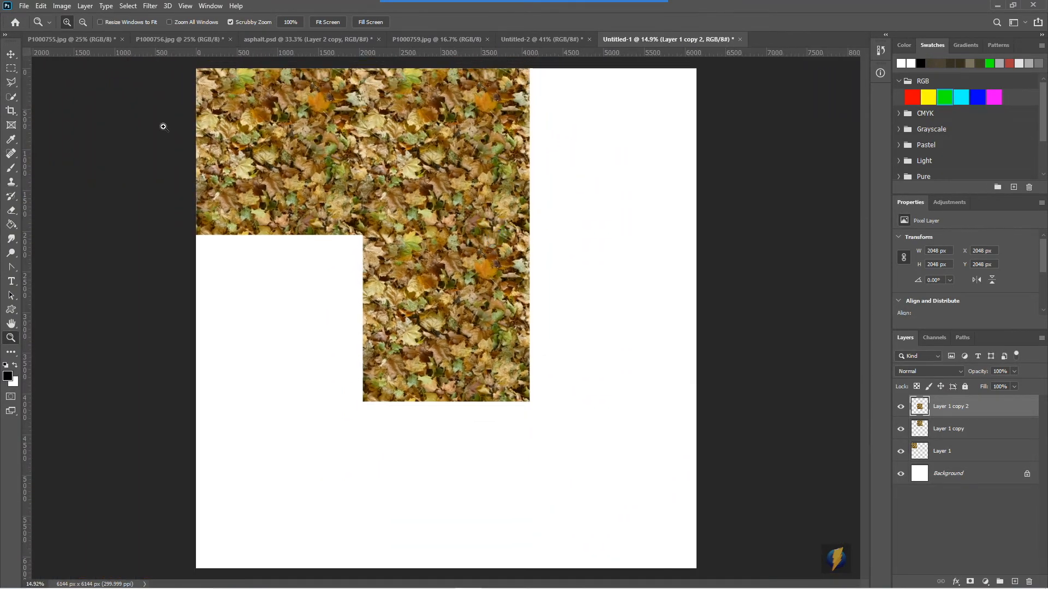
key(v)
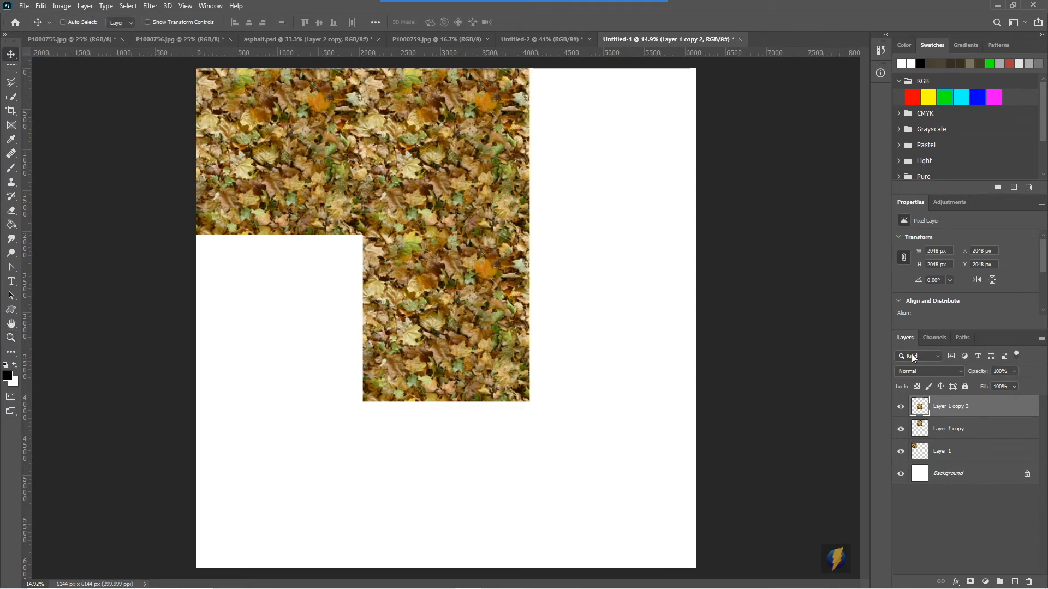
drag(454, 157, 611, 158)
drag(613, 345, 617, 182)
drag(625, 146, 576, 472)
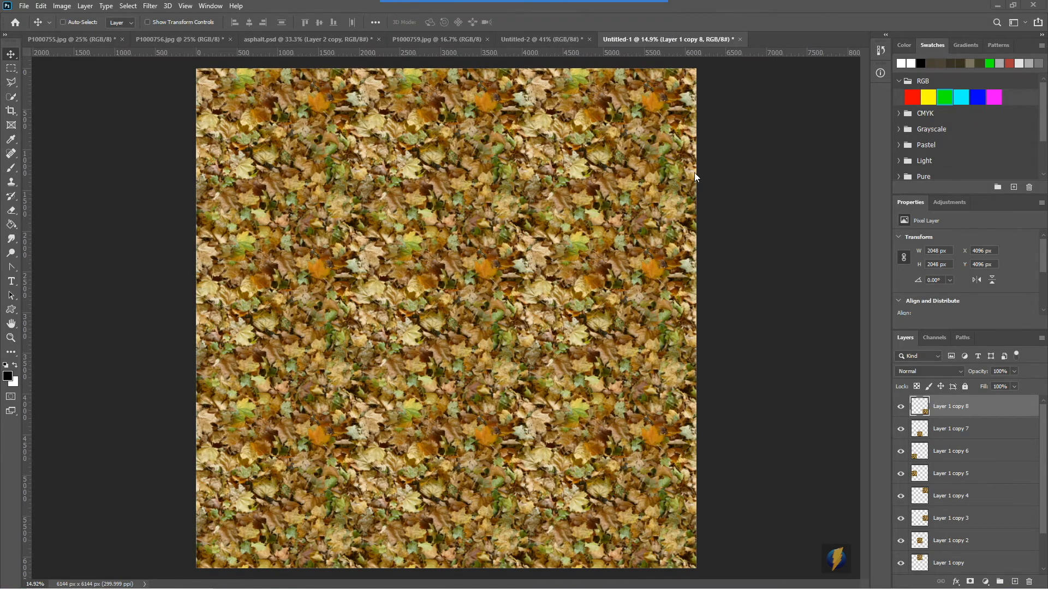
Examine the tiled leaf texture up close for visible seams between neighbouring tiles, finishing with the whole canvas in view.
mouse_move(719, 134)
mouse_down()
mouse_move(555, 224)
mouse_move(539, 266)
mouse_move(482, 178)
mouse_move(369, 246)
mouse_move(293, 146)
mouse_move(205, 230)
mouse_move(391, 346)
mouse_move(387, 372)
mouse_move(523, 392)
mouse_move(537, 354)
mouse_move(592, 314)
mouse_up()
click(11, 337)
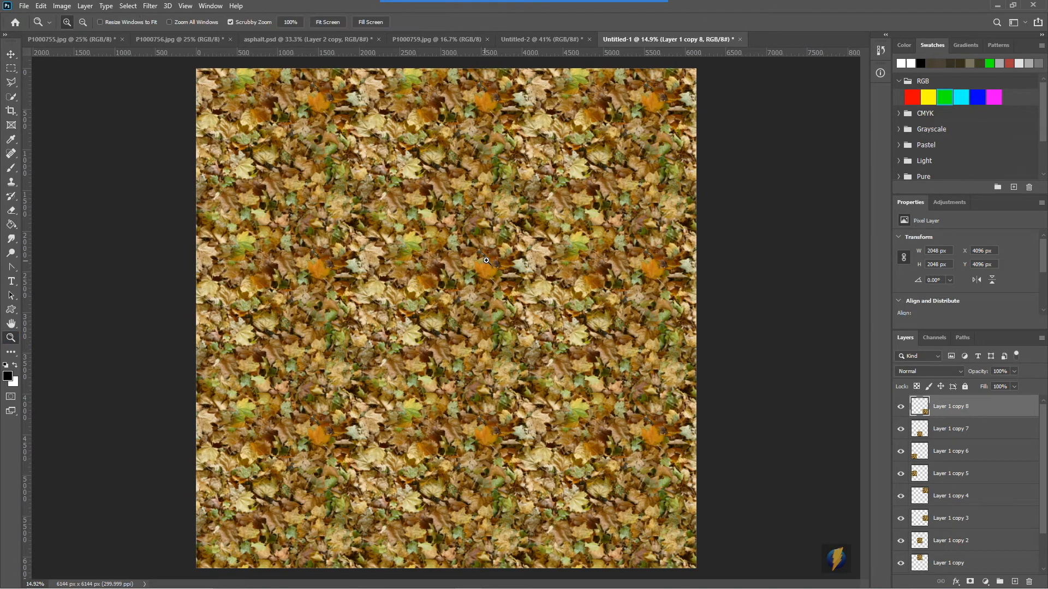
drag(386, 272, 440, 283)
scroll(440, 284, up, 8)
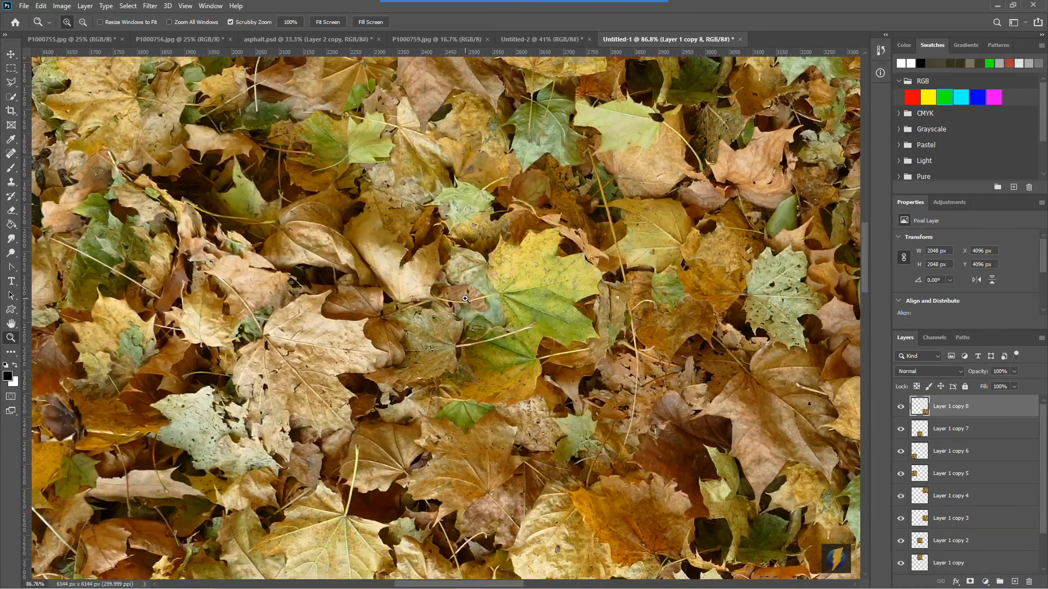
scroll(467, 297, up, 5)
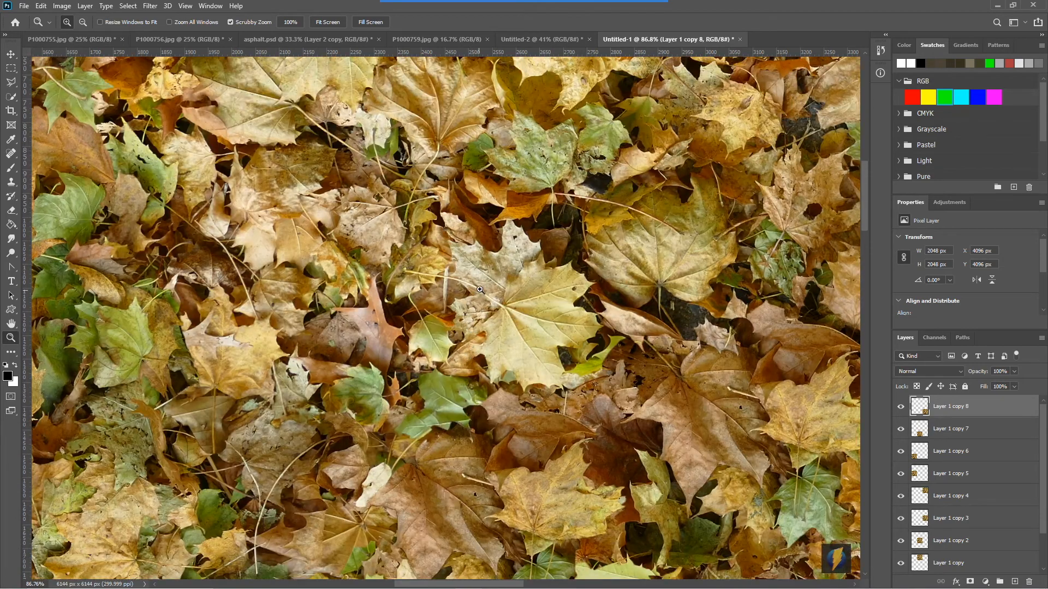
mouse_move(523, 307)
mouse_down()
mouse_move(510, 215)
mouse_move(536, 467)
mouse_move(342, 175)
mouse_move(791, 323)
mouse_up()
mouse_move(370, 172)
mouse_down()
mouse_move(559, 227)
mouse_move(798, 226)
mouse_up()
drag(635, 393, 626, 117)
drag(617, 409, 545, 87)
drag(607, 457, 606, 451)
drag(580, 418, 510, 117)
drag(638, 419, 510, 158)
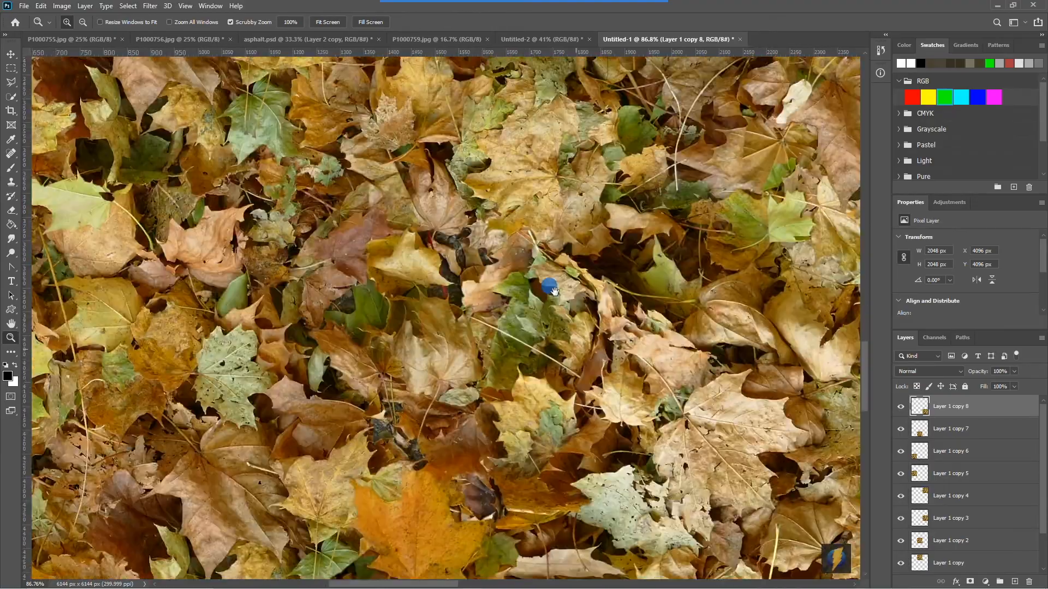
drag(545, 285, 524, 159)
drag(583, 459, 494, 183)
drag(568, 453, 412, 151)
key(ctrl+0)
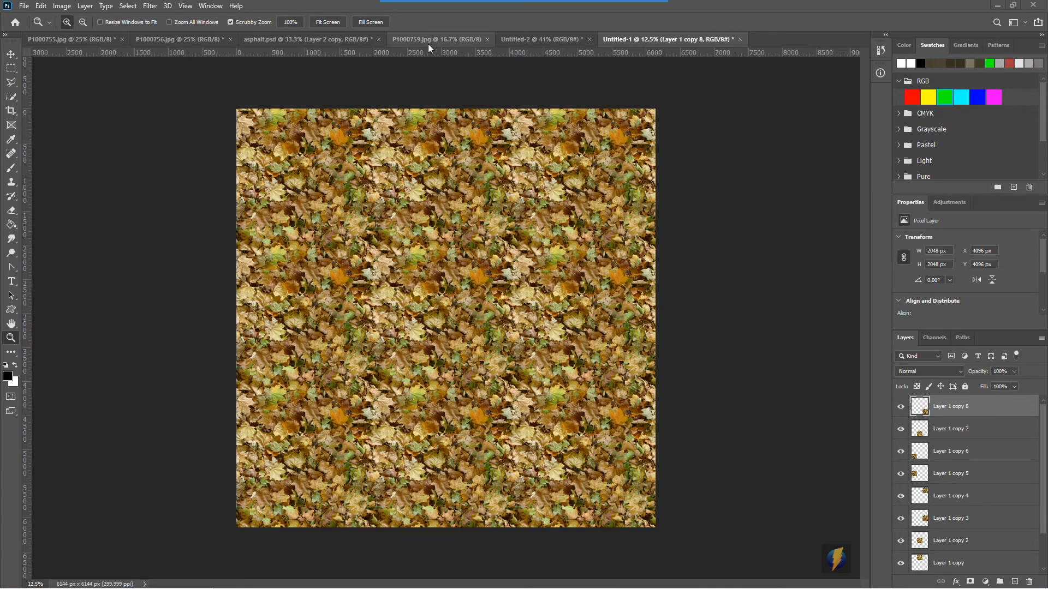
Review the asphalt.psd texture and compare it with its source photos P1000755.jpg and P1000756.jpg.
click(315, 41)
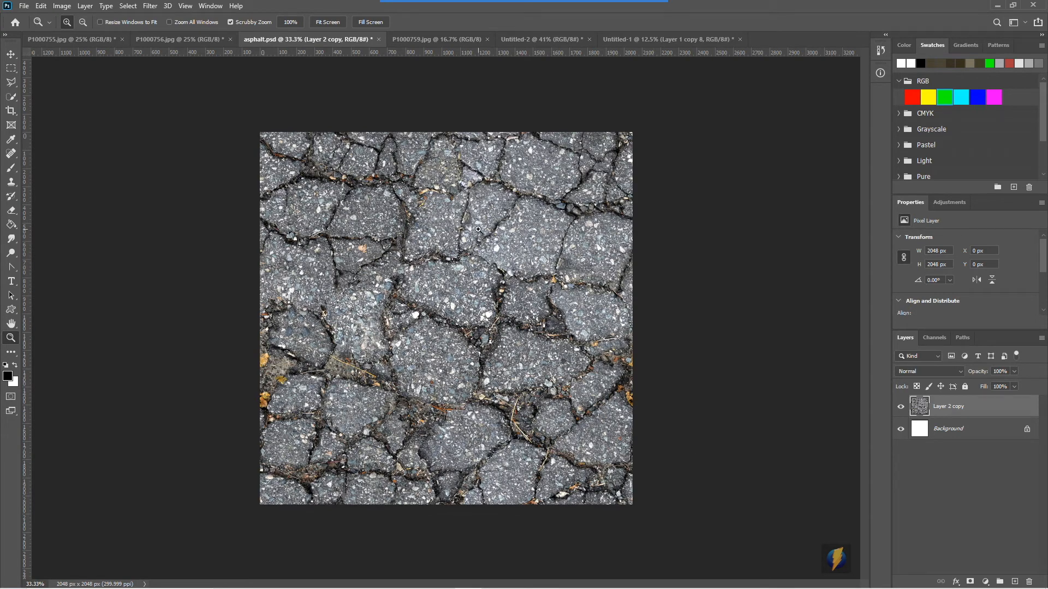
click(47, 38)
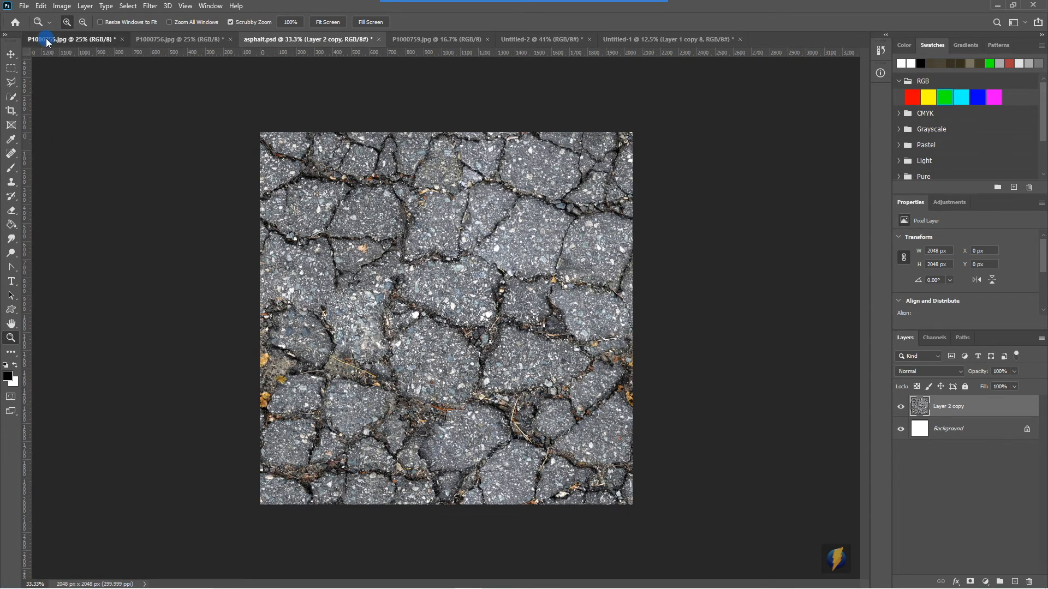
click(196, 39)
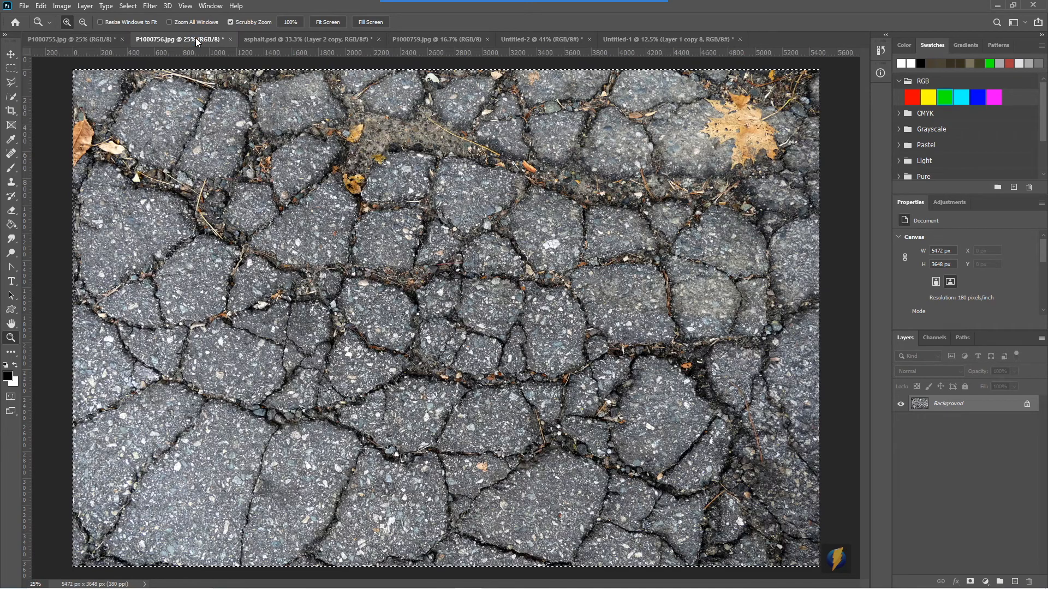
click(69, 38)
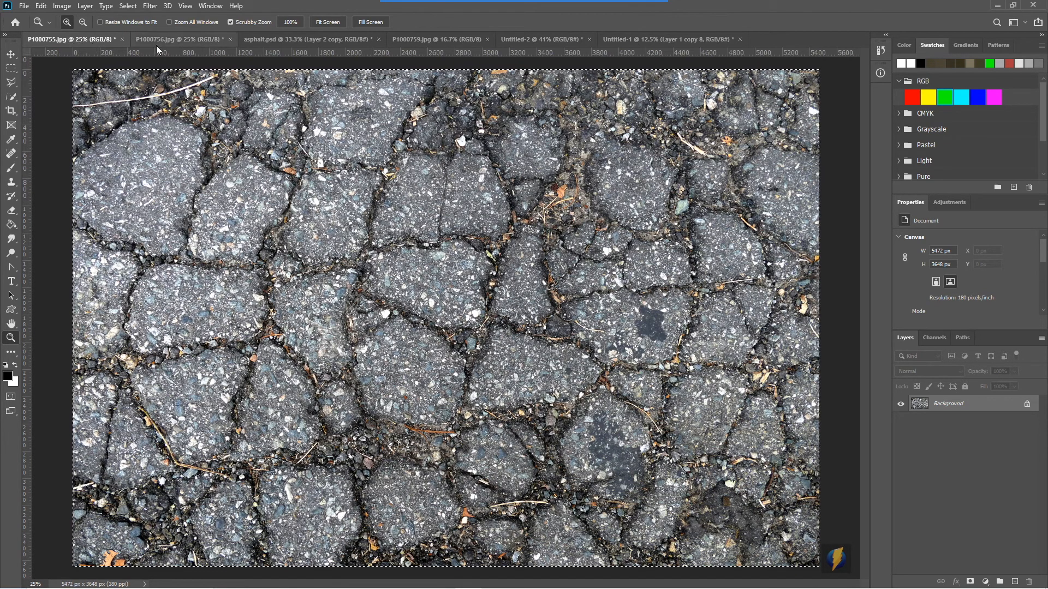
Copy the entire asphalt.psd texture into Untitled-1 above the leaf tiles and align it with the canvas's top-left corner.
click(289, 39)
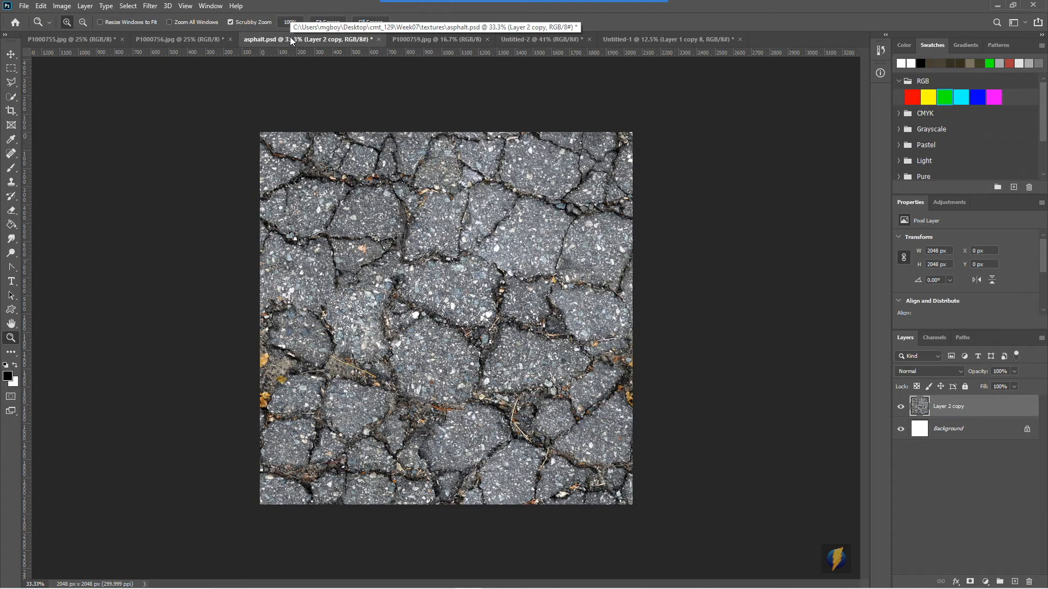
click(128, 6)
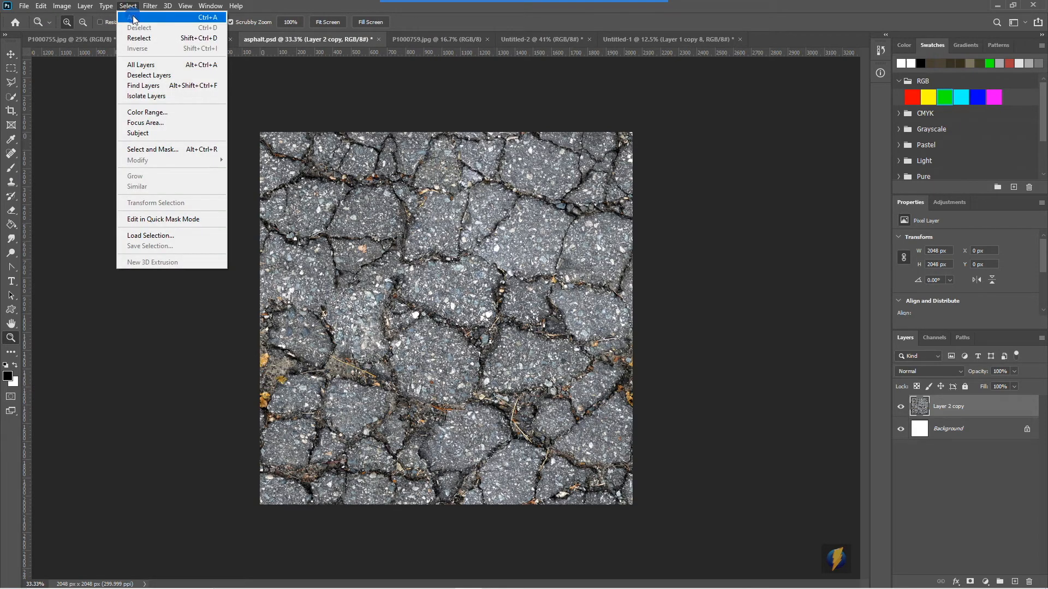
click(132, 17)
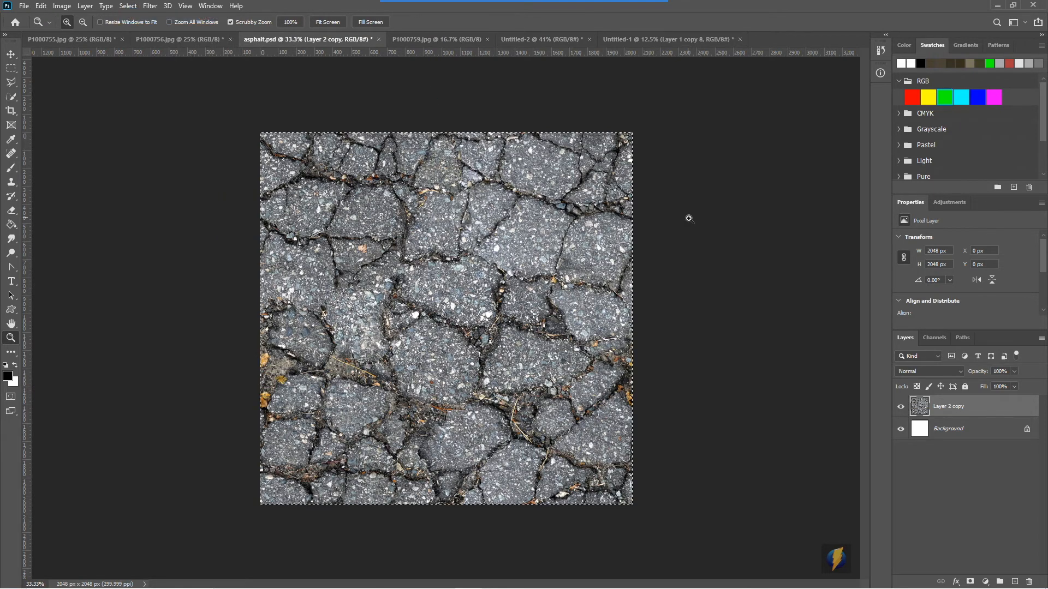
click(636, 38)
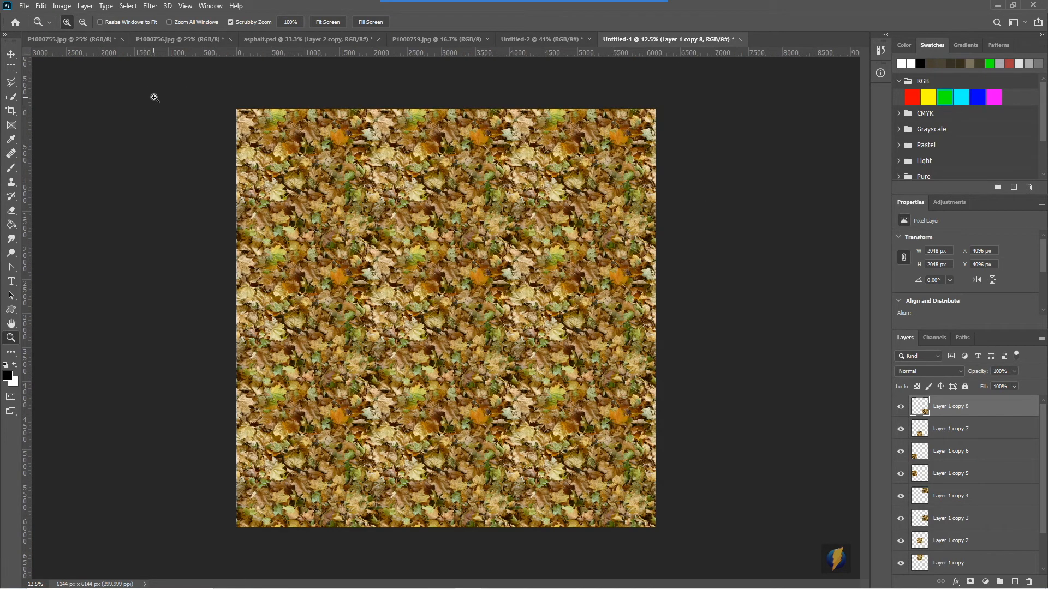
key(ctrl+v)
key(v)
drag(465, 333, 449, 199)
key(ctrl+z)
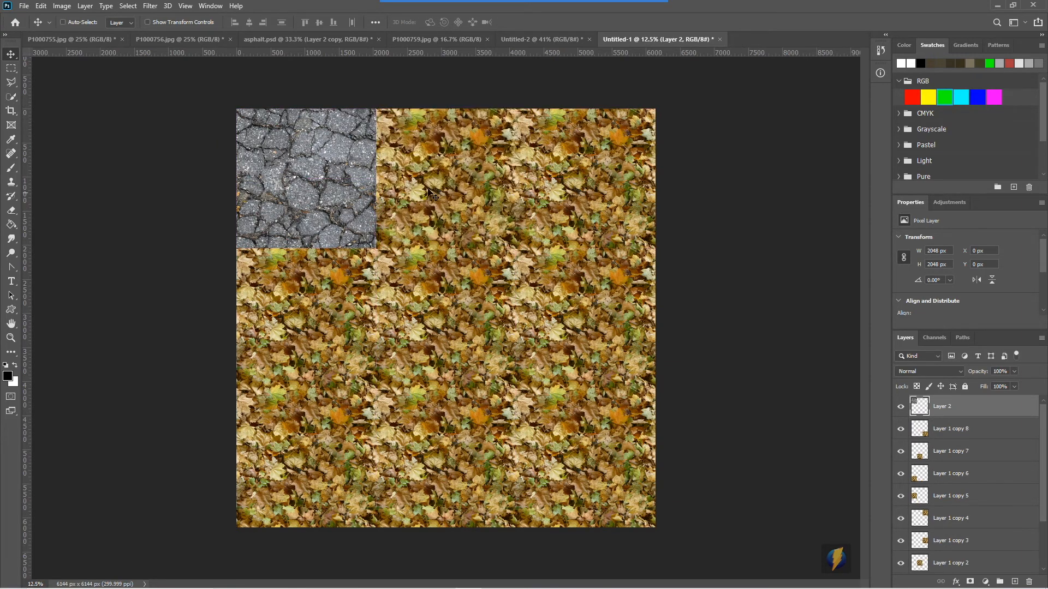
Duplicate the asphalt tile edge to edge over the leaf tiles until a 3 x 3 asphalt grid fills the canvas.
alt+drag(301, 182, 546, 192)
alt+drag(583, 145, 341, 418)
alt+drag(341, 419, 555, 433)
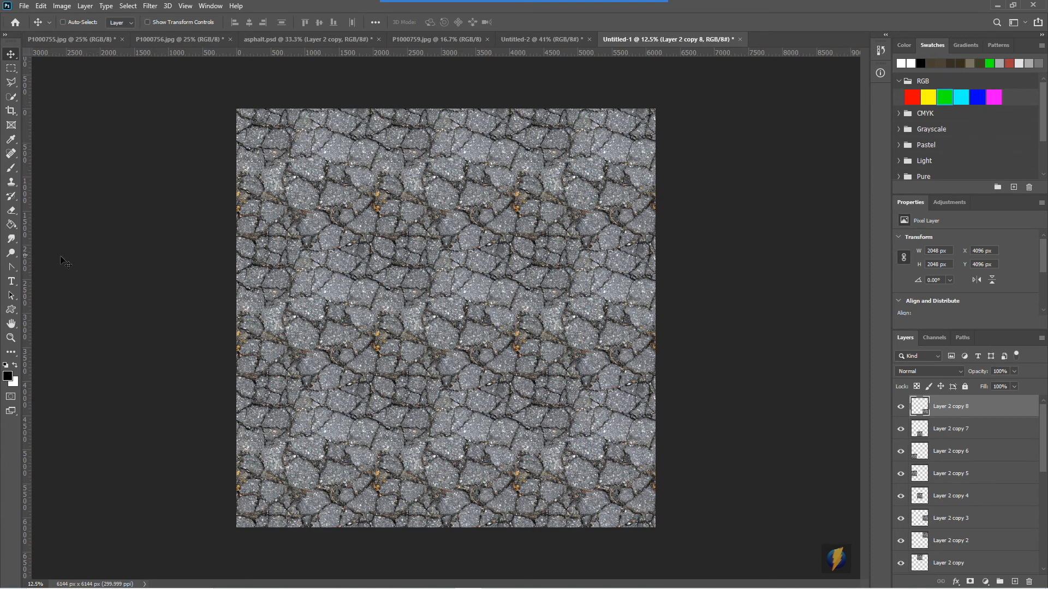
Examine the tiled asphalt up close across the canvas for visible seams and repeating details between the tiles.
click(11, 338)
drag(359, 155, 427, 150)
scroll(437, 190, up, 5)
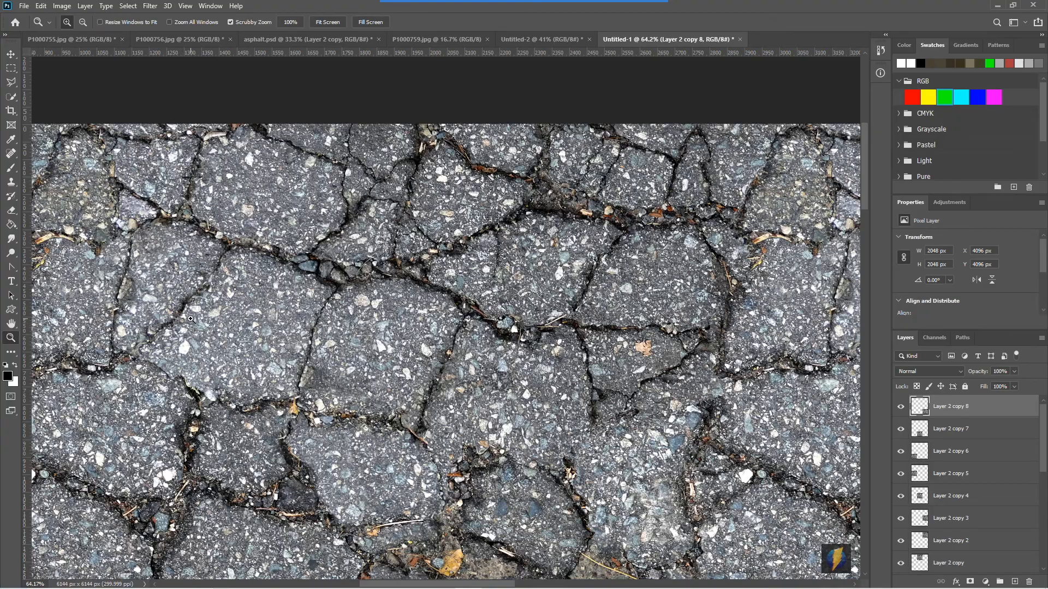
click(12, 323)
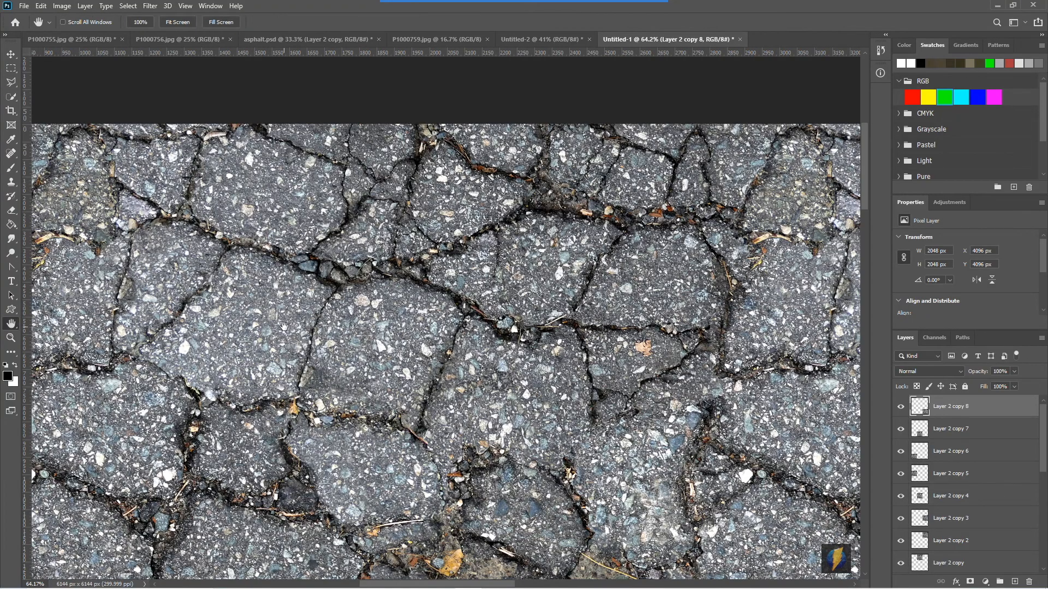
drag(271, 316, 634, 297)
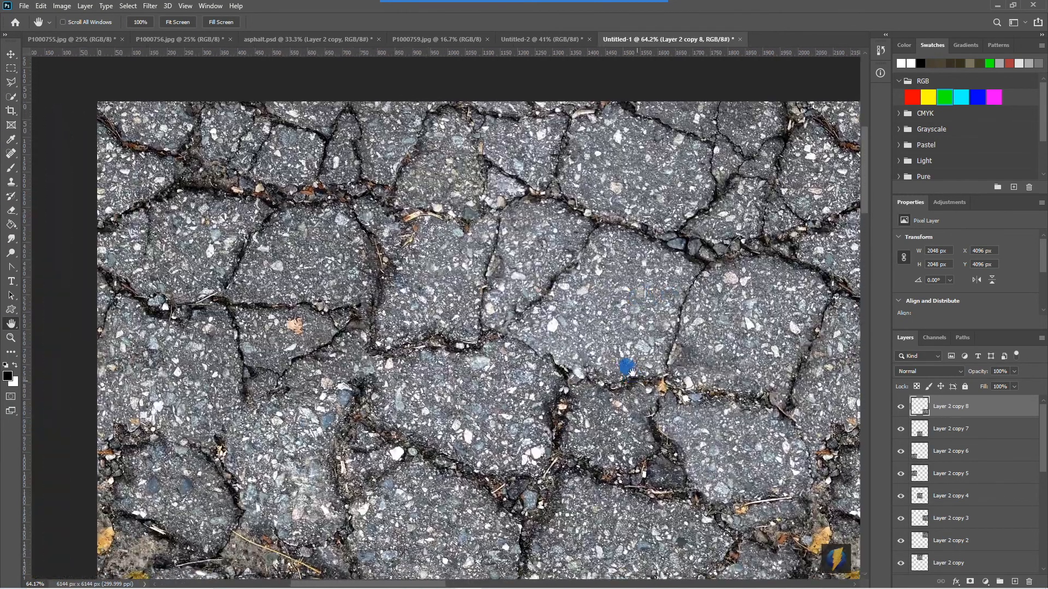
drag(633, 372, 554, 116)
drag(613, 401, 565, 55)
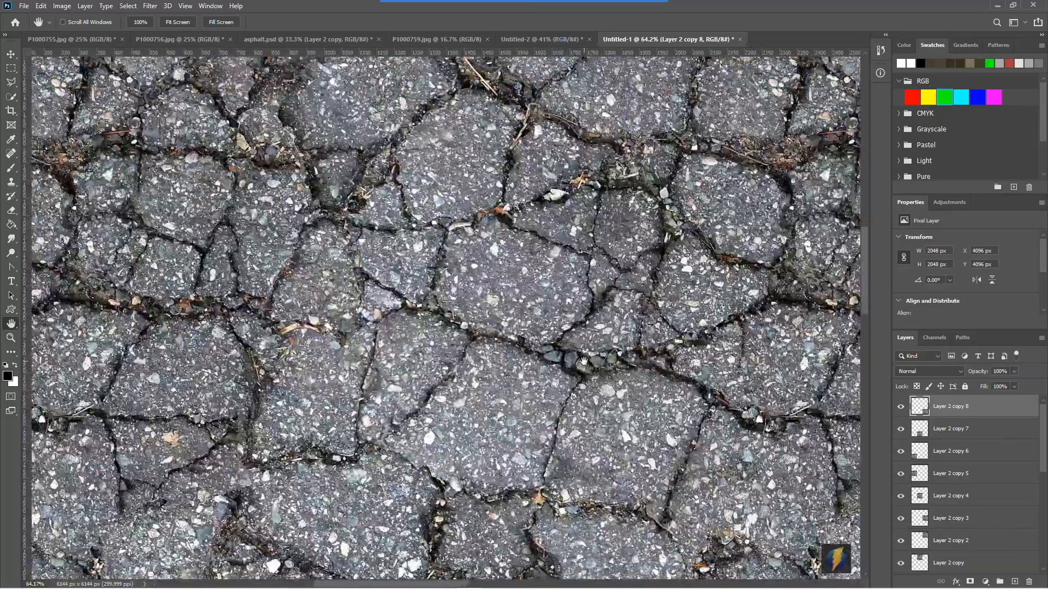
drag(584, 361, 461, 67)
drag(588, 382, 470, 194)
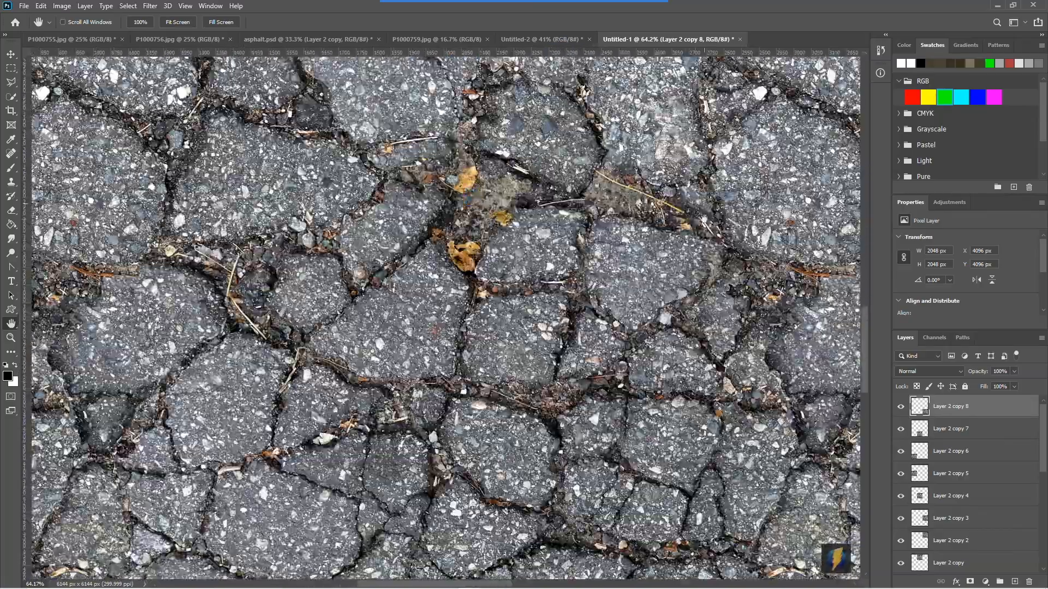
drag(704, 219, 316, 199)
drag(667, 221, 383, 374)
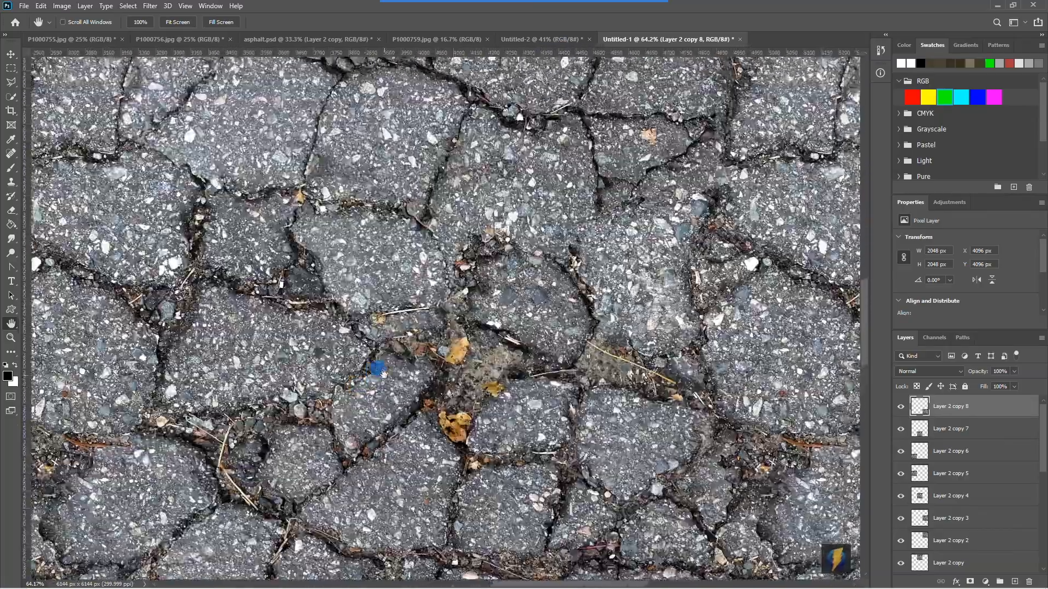
drag(662, 149, 456, 452)
drag(472, 234, 638, 183)
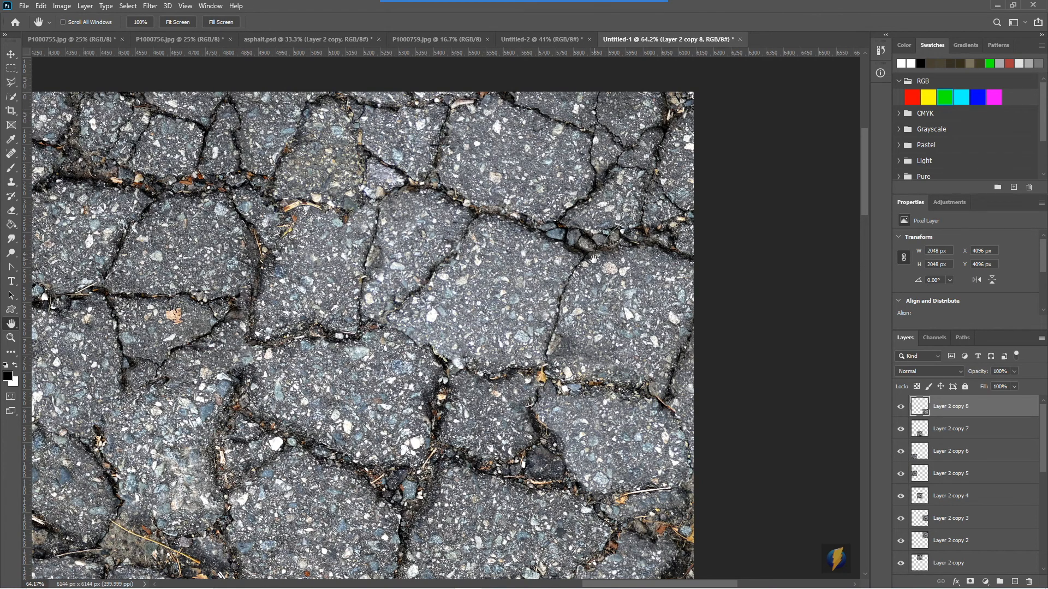
drag(493, 433, 508, 245)
drag(541, 458, 530, 284)
drag(525, 440, 471, 246)
drag(530, 436, 507, 285)
drag(518, 461, 530, 287)
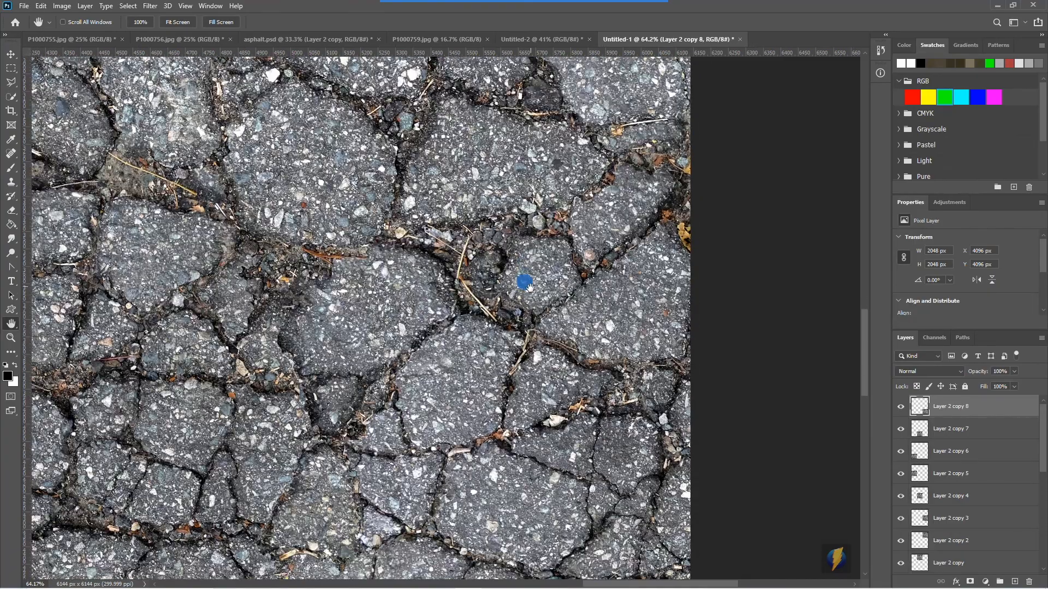
drag(552, 468, 515, 276)
drag(526, 466, 536, 352)
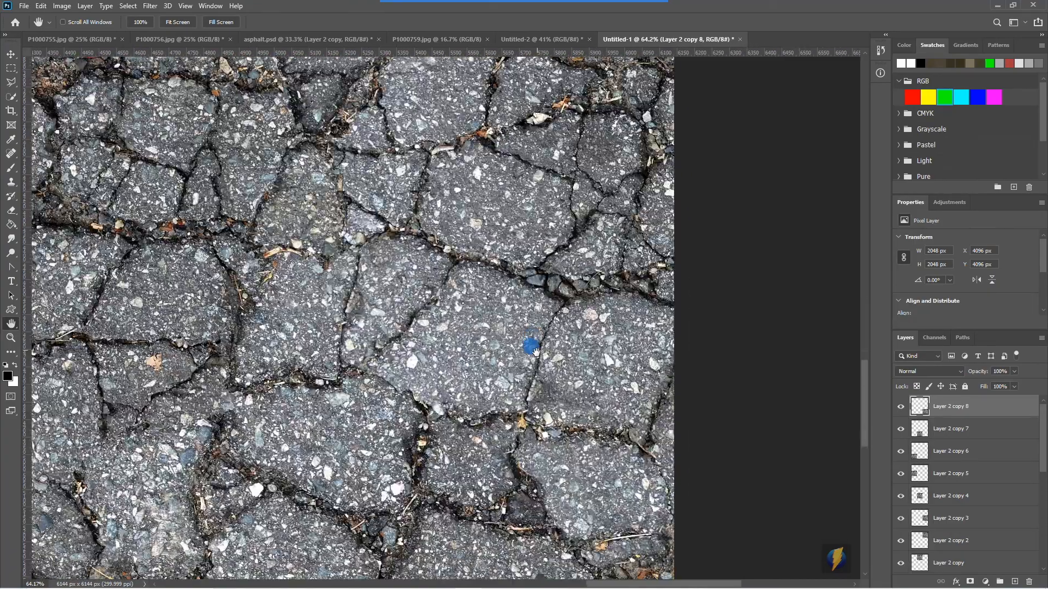